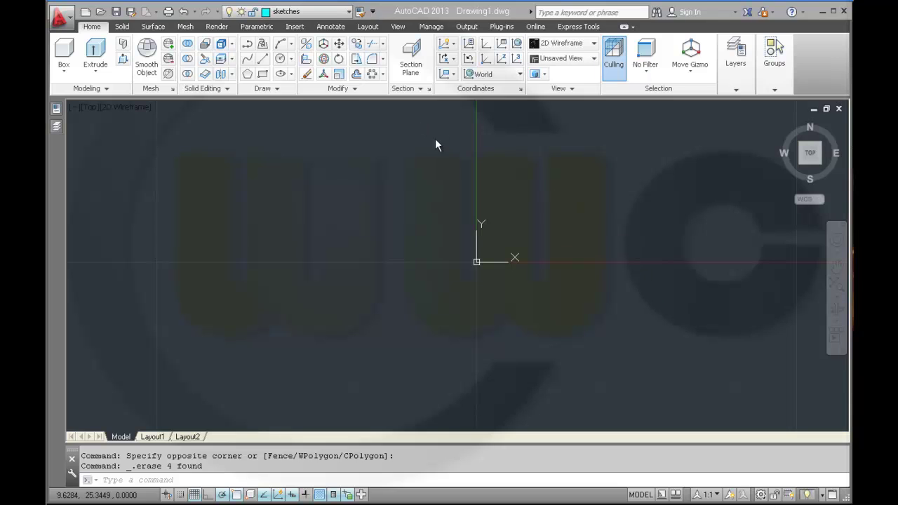
- Draw a circle of radius 10 with its centre at 0,0
click(281, 60)
text(0,0)
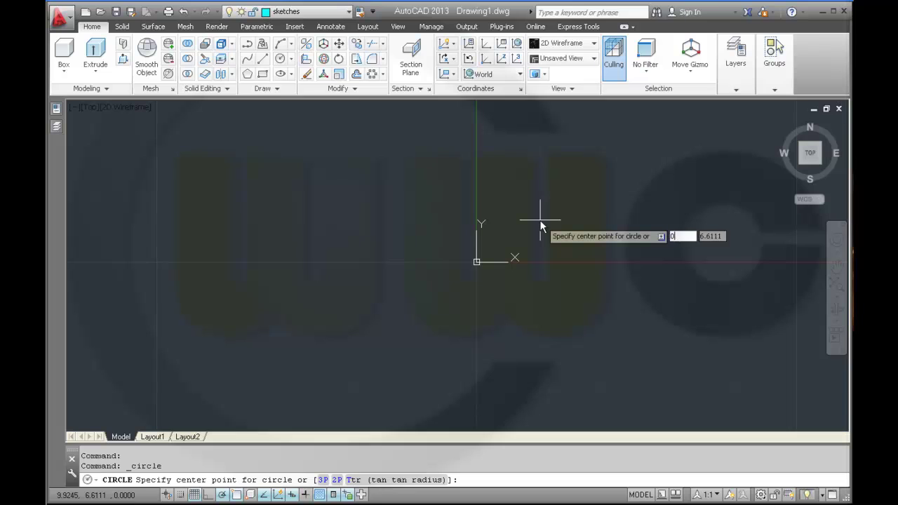
key(Return)
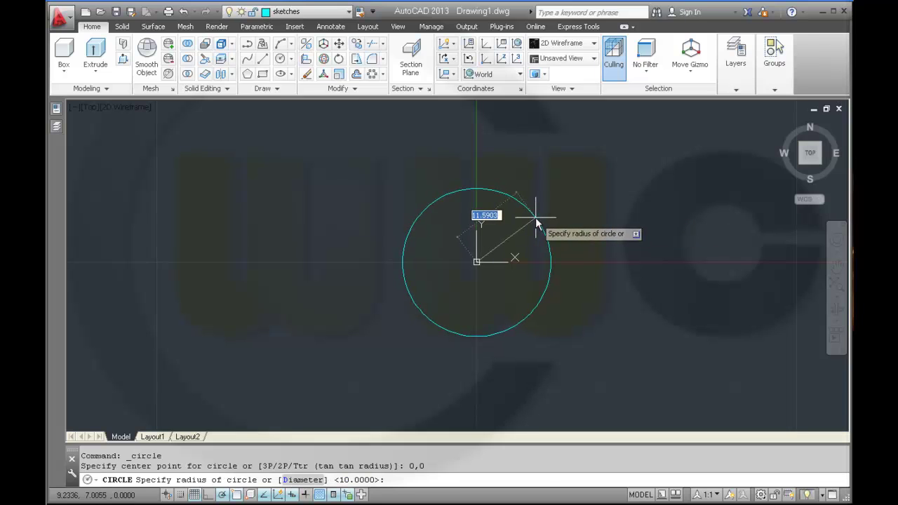
text(10)
key(Return)
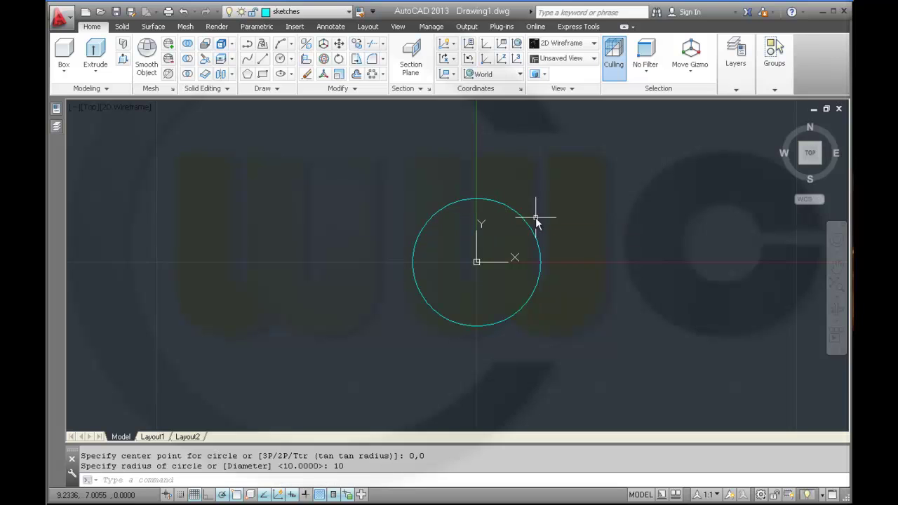
- Draw the tooth tip from 16,-1 two units up, then an upper side at 160°
click(264, 59)
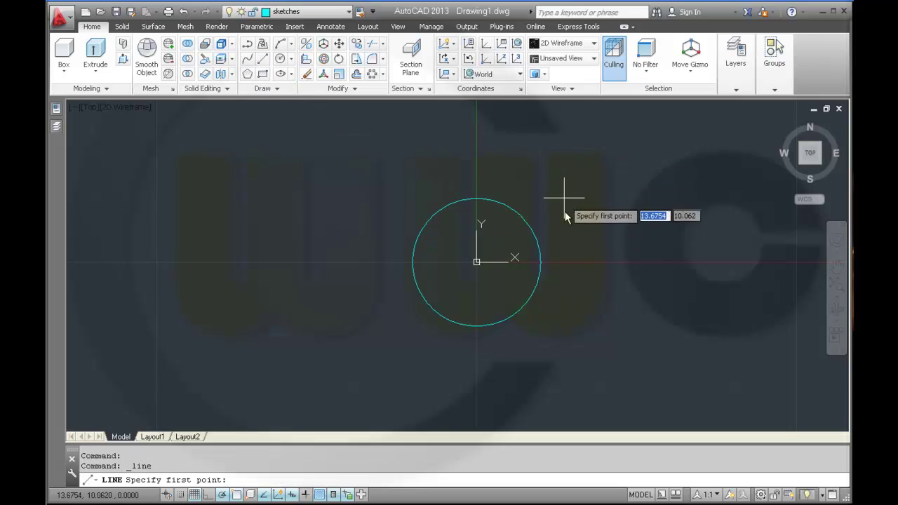
text(16)
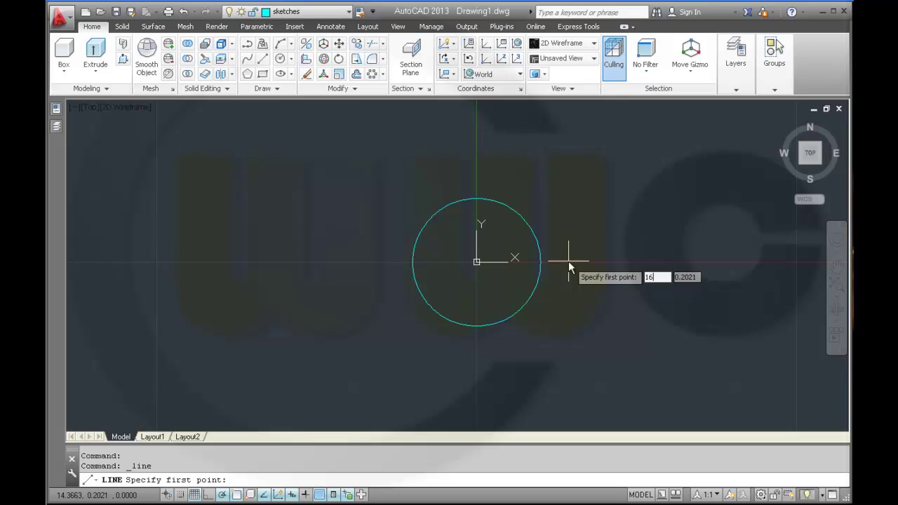
key(Tab)
text(-1)
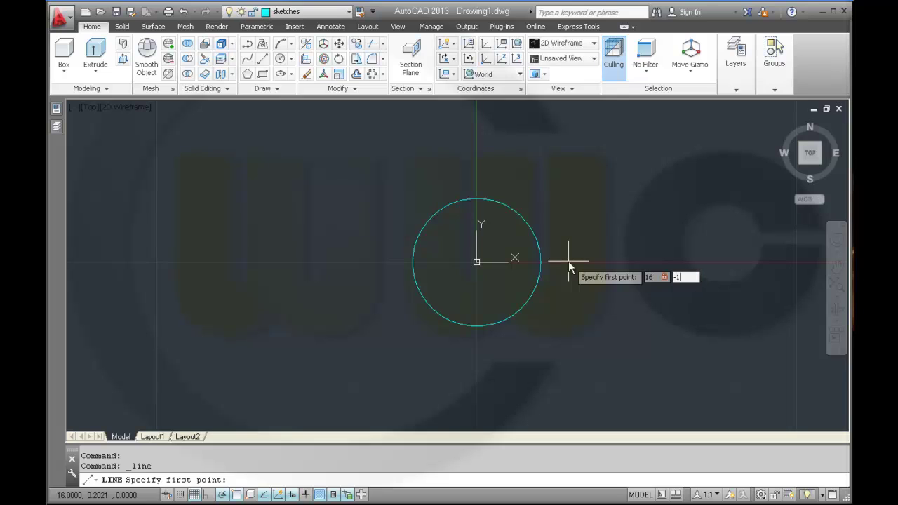
key(Return)
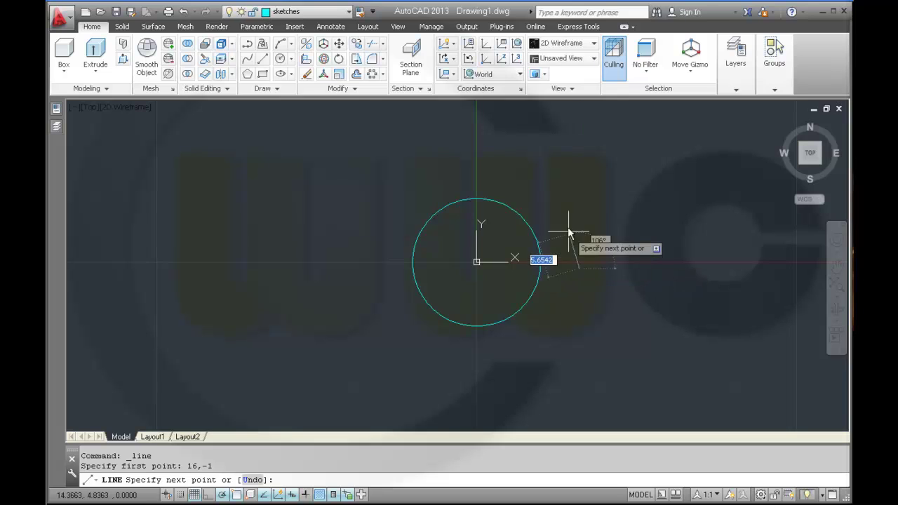
text(0)
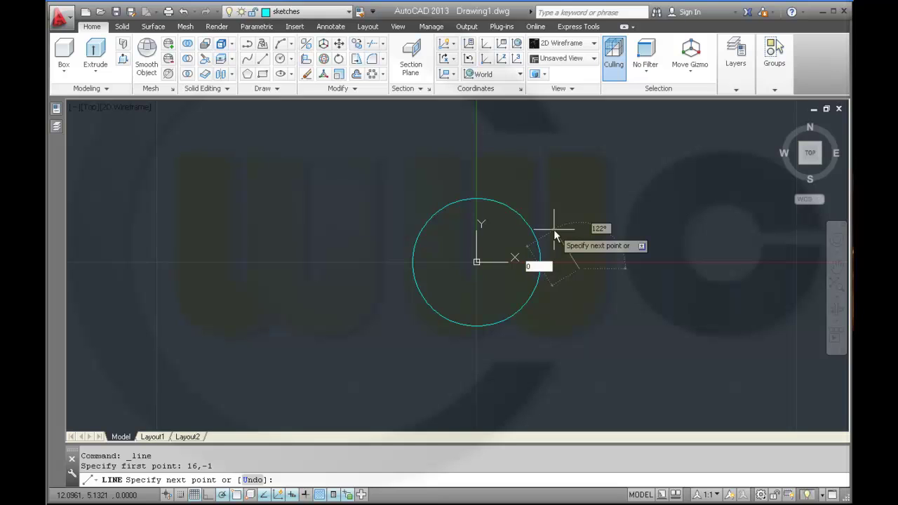
text(,-)
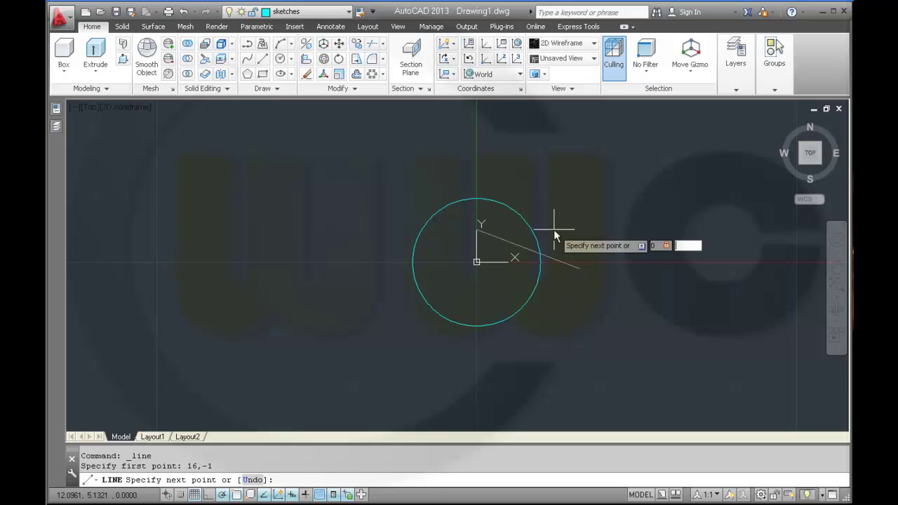
key(Return)
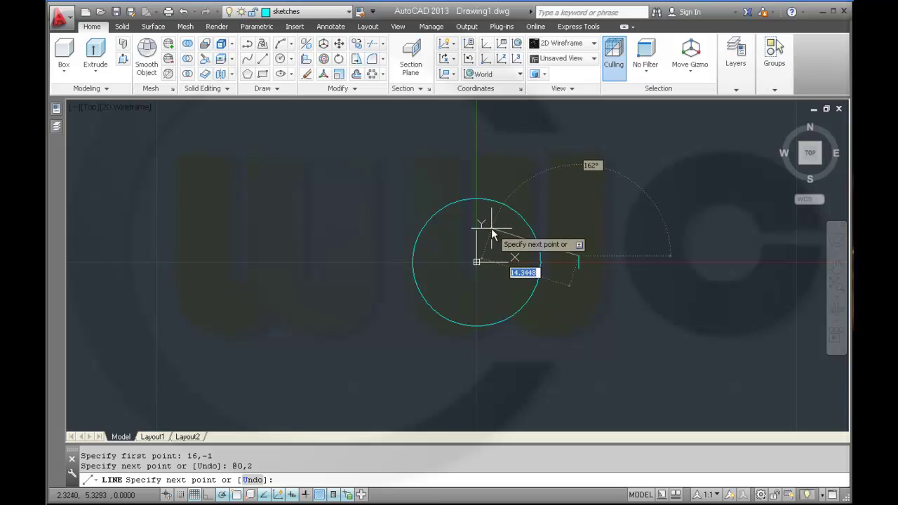
key(Tab)
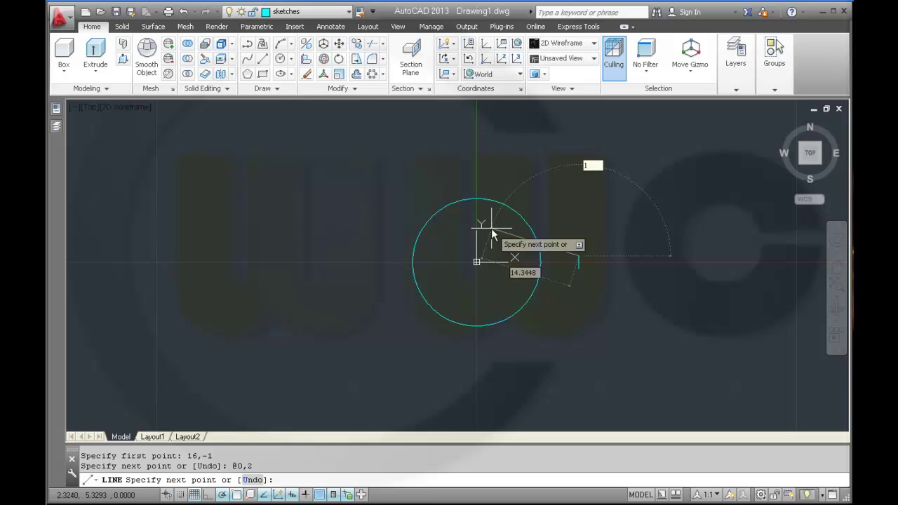
key(Return)
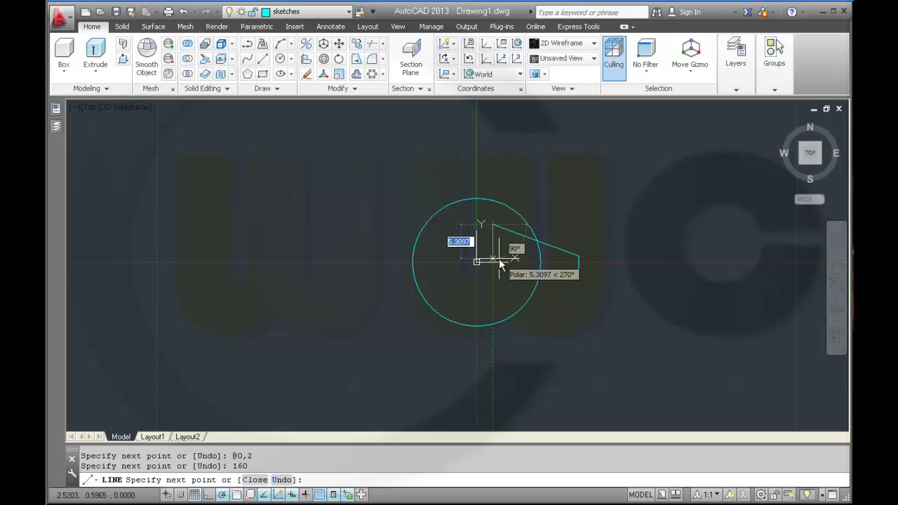
right_click(607, 189)
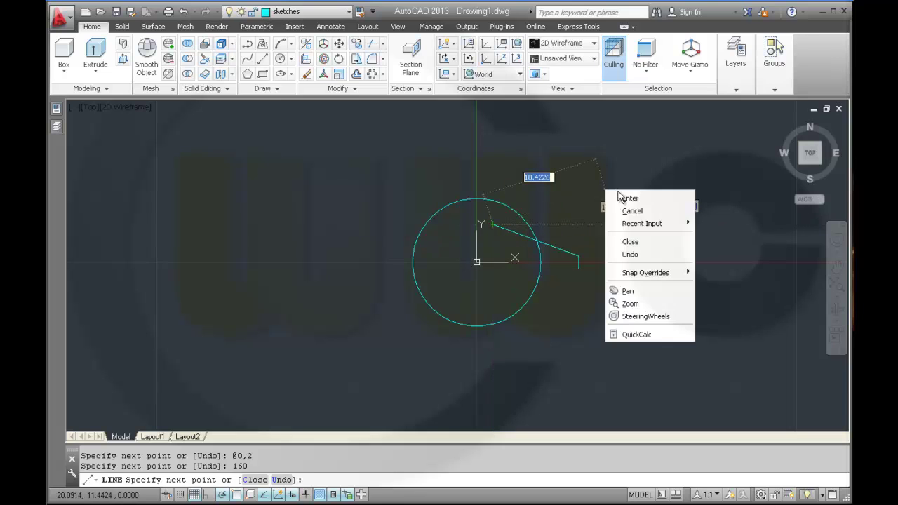
click(629, 197)
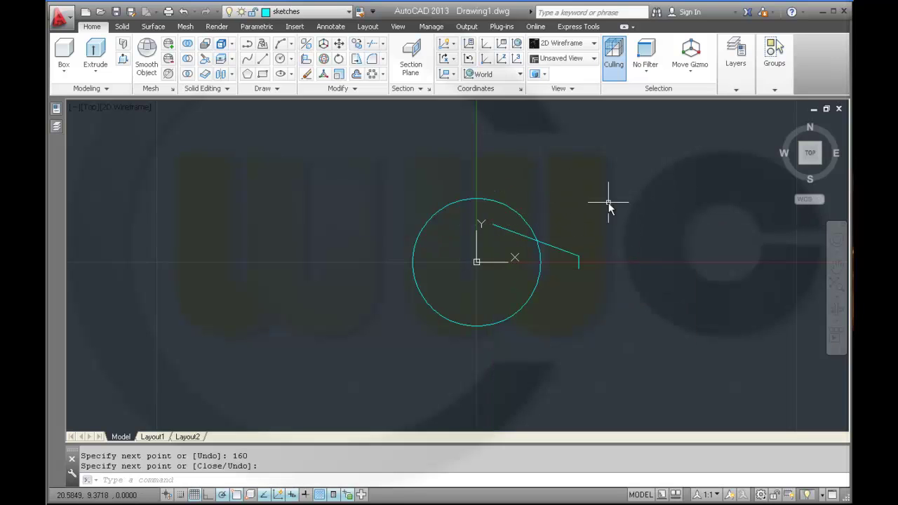
- Draw the mirrored lower slanted side from the tip's lower end back into the circle
right_click(609, 204)
click(640, 212)
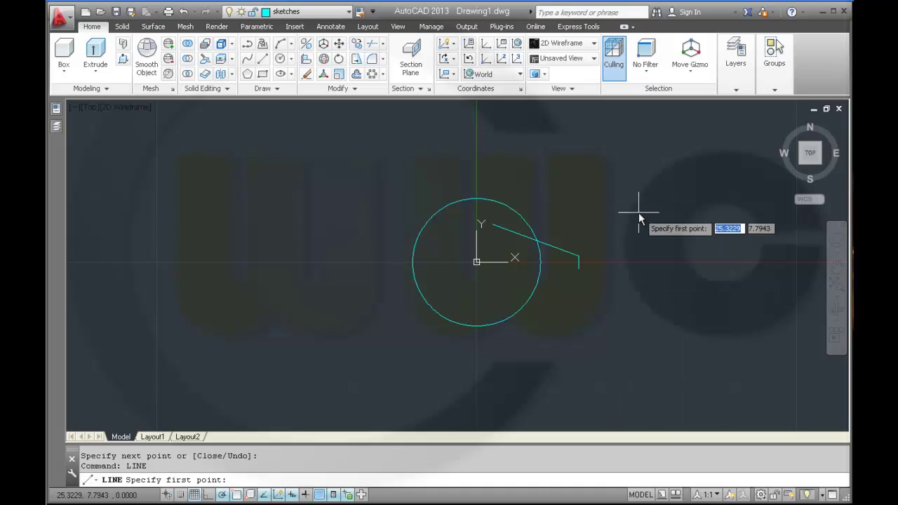
click(580, 275)
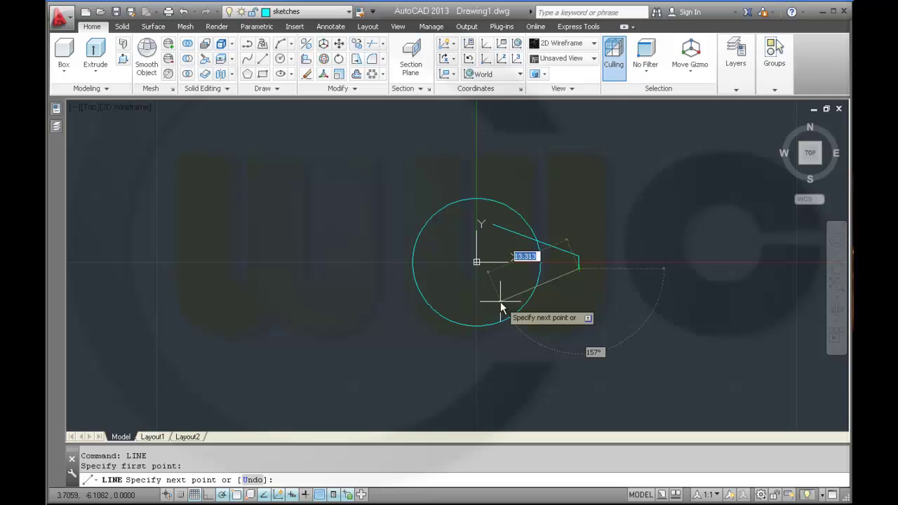
key(Tab)
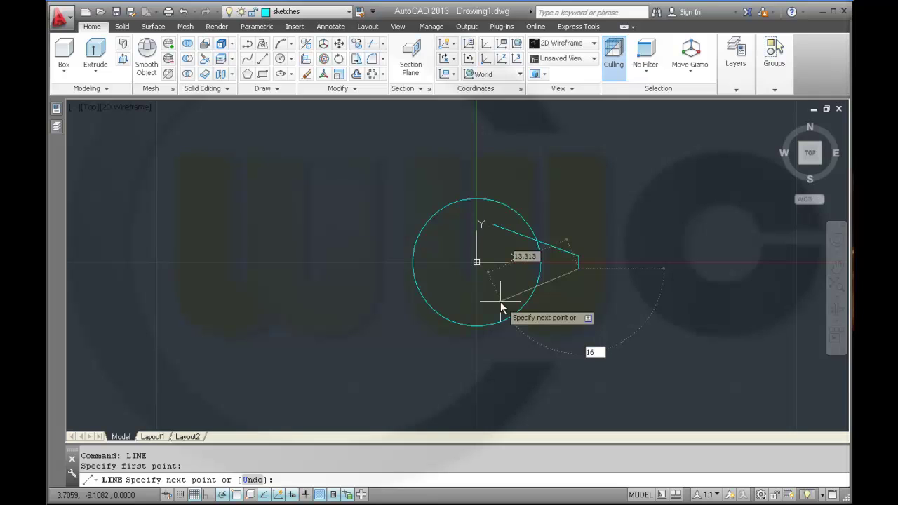
key(Return)
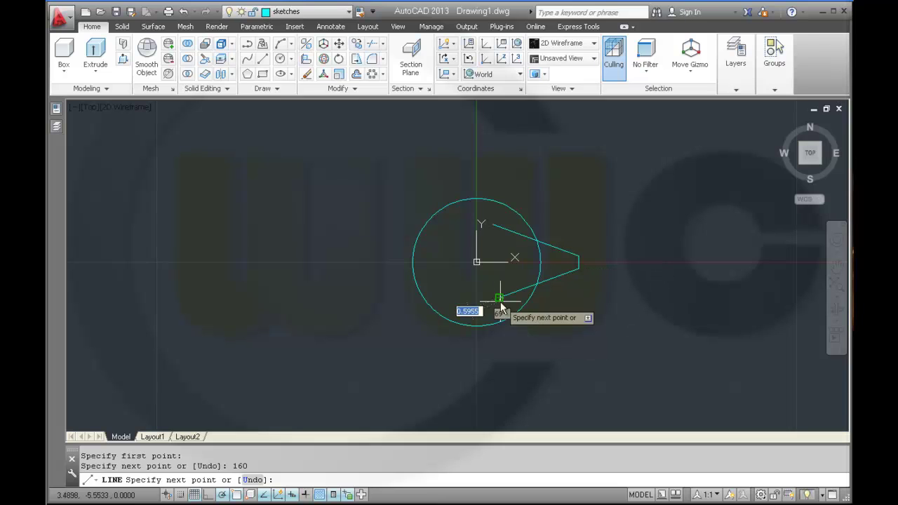
key(Escape)
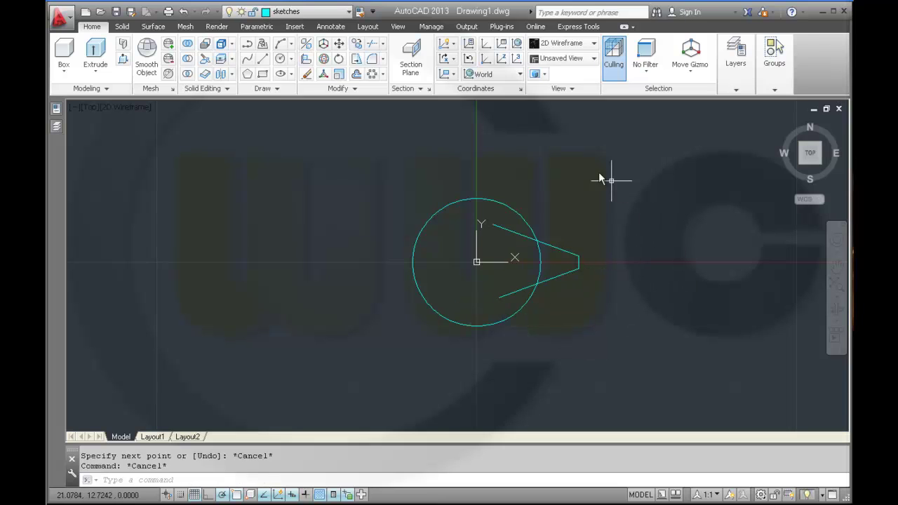
- Trim both tooth lines inside the circle and the arc between them
click(372, 46)
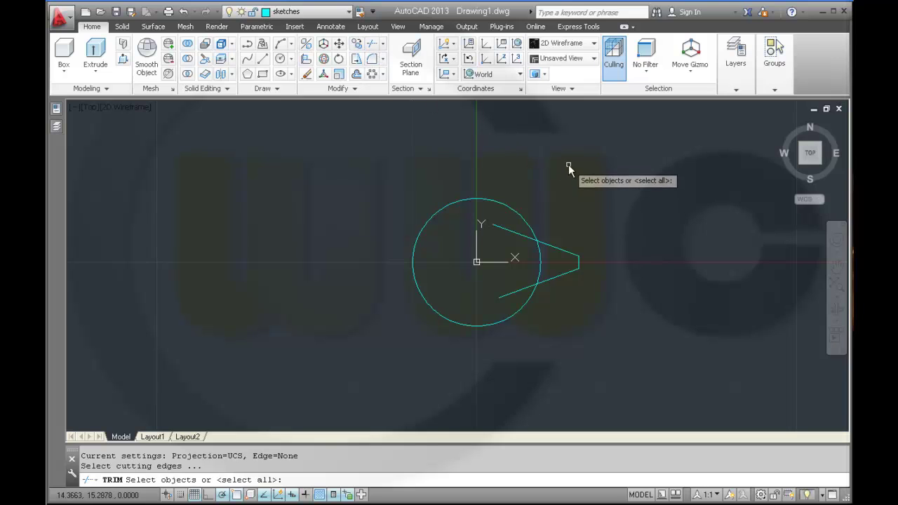
key(Return)
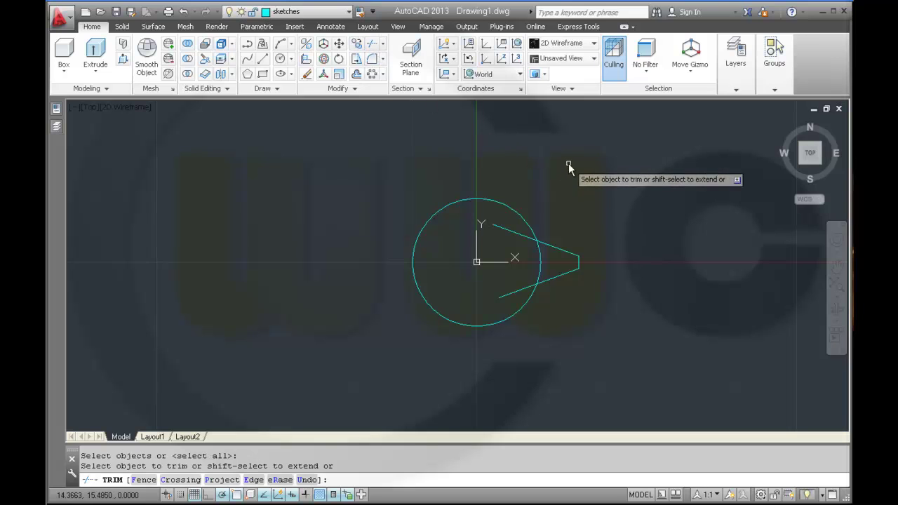
click(515, 238)
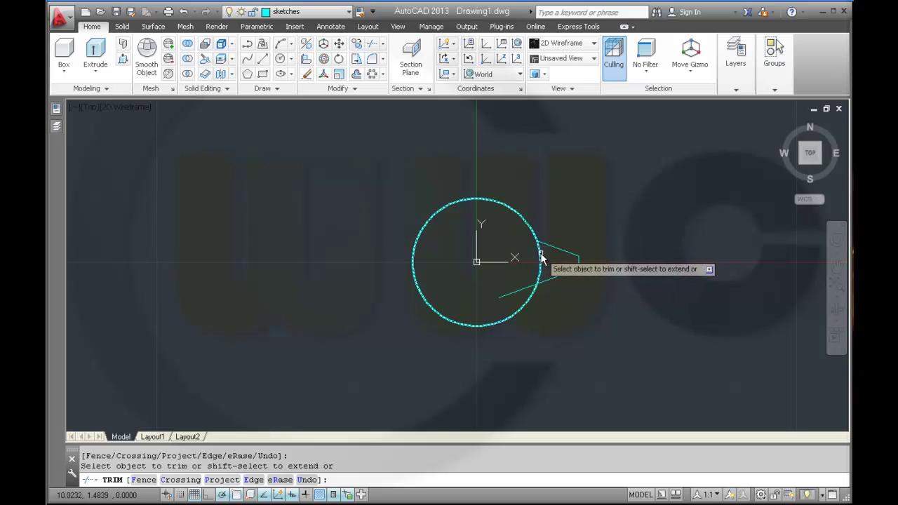
click(542, 257)
click(525, 287)
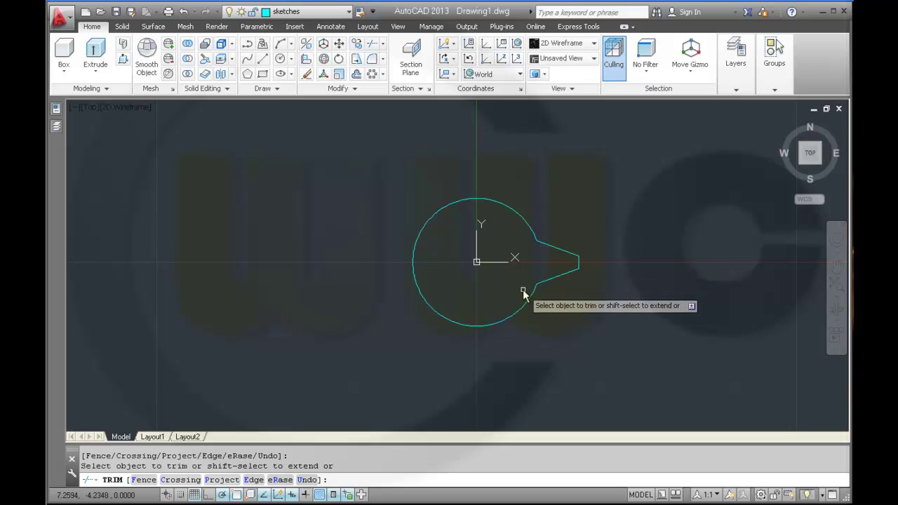
right_click(591, 198)
click(612, 204)
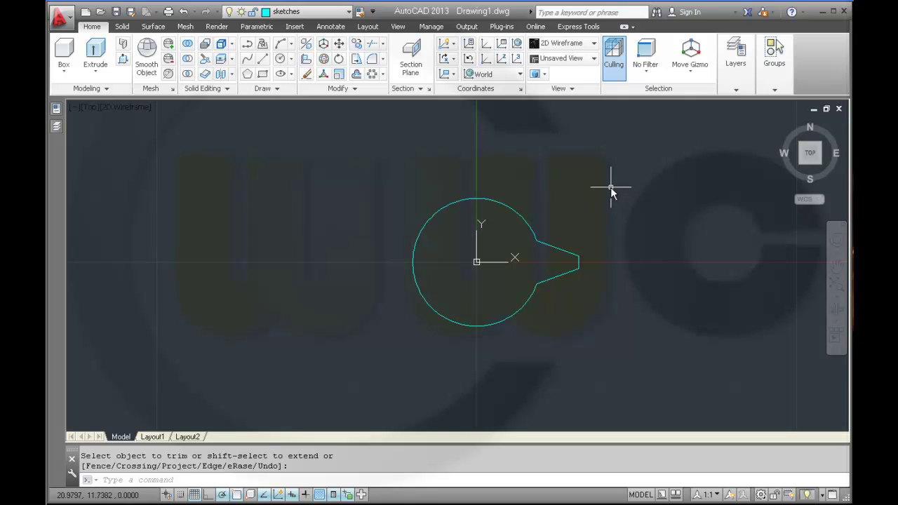
- Polar-array the three tooth lines around 0,0 as 4 items 90° apart
click(374, 78)
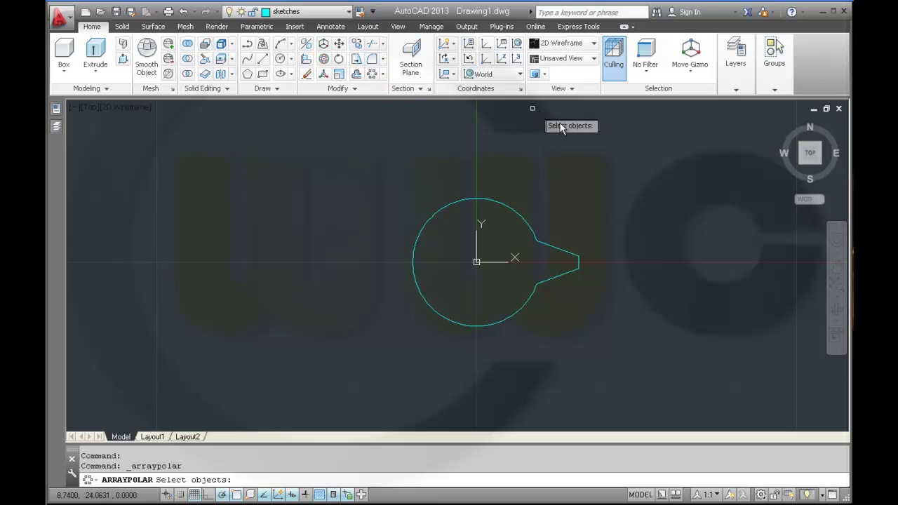
click(555, 251)
click(580, 265)
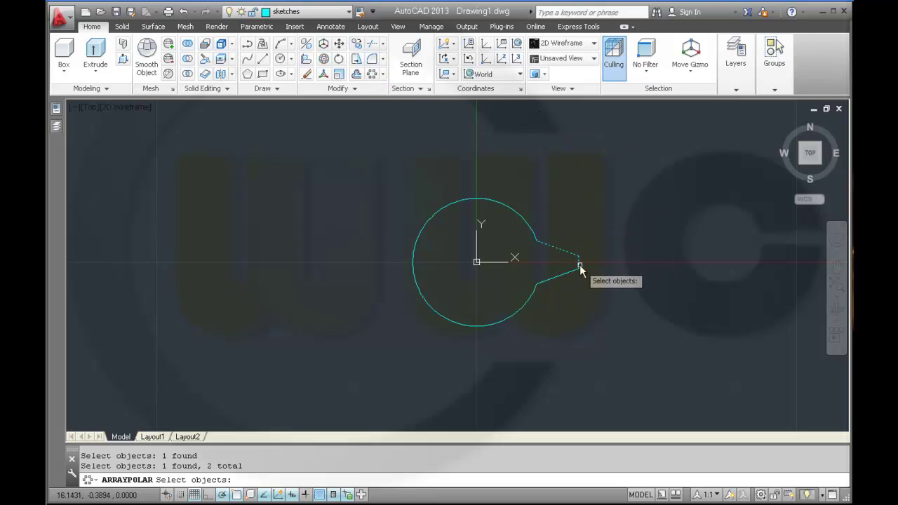
click(563, 284)
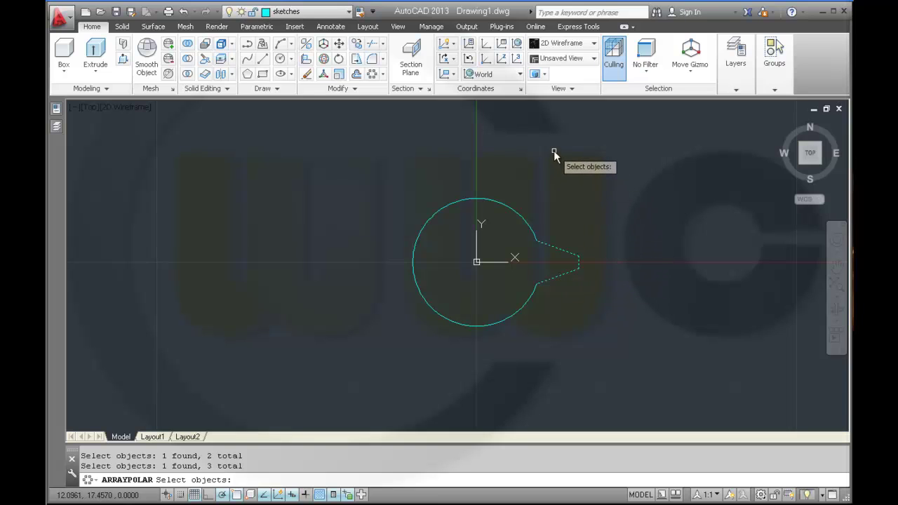
key(Return)
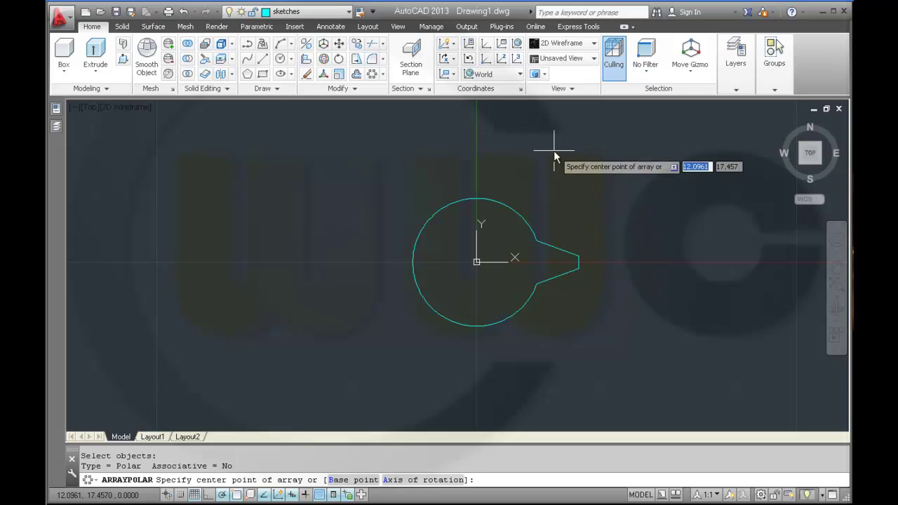
text(0,0)
key(Return)
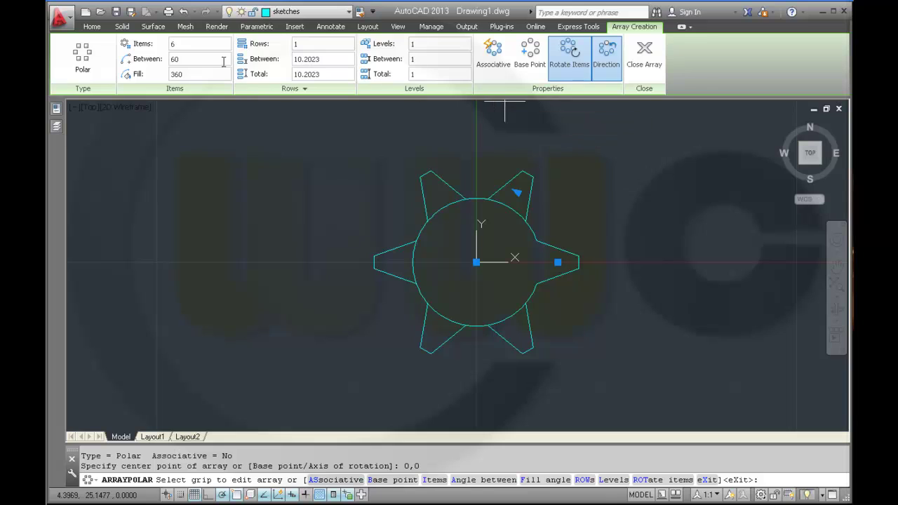
click(195, 44)
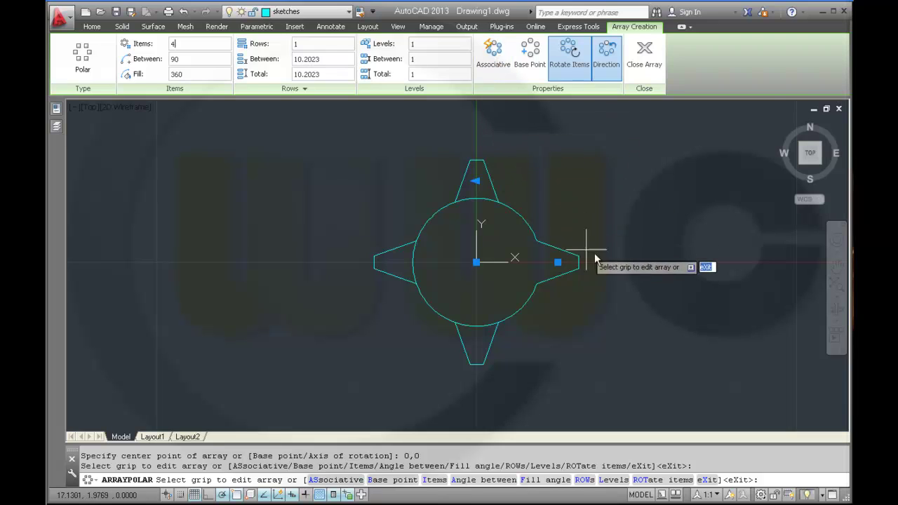
click(650, 65)
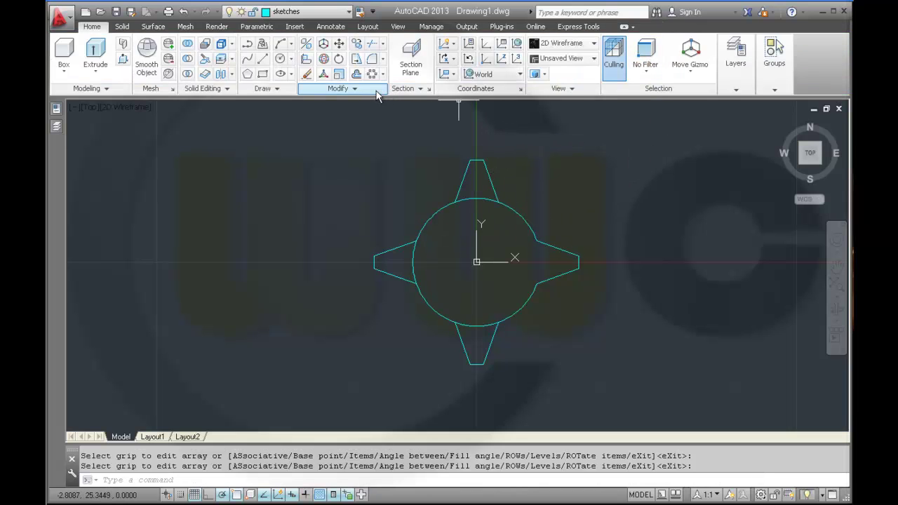
- Trim the circle arcs across the top, left and bottom spike bases
click(372, 44)
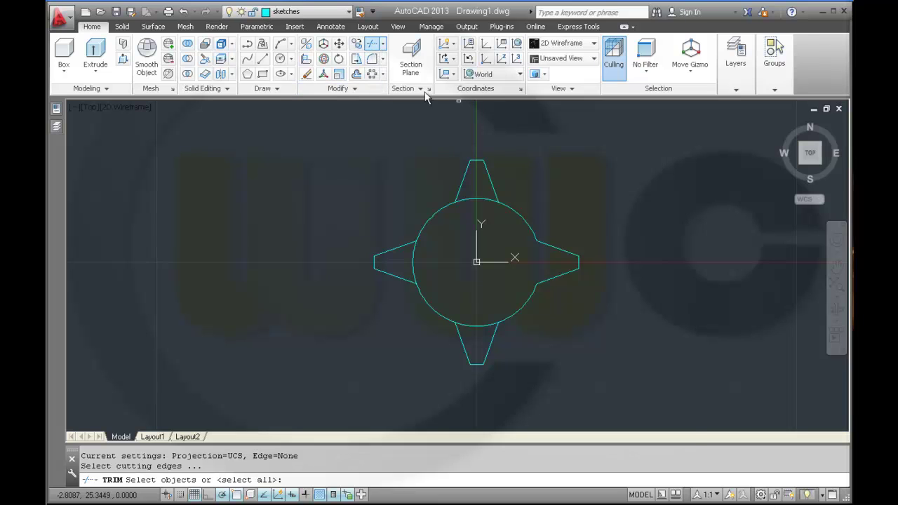
key(Return)
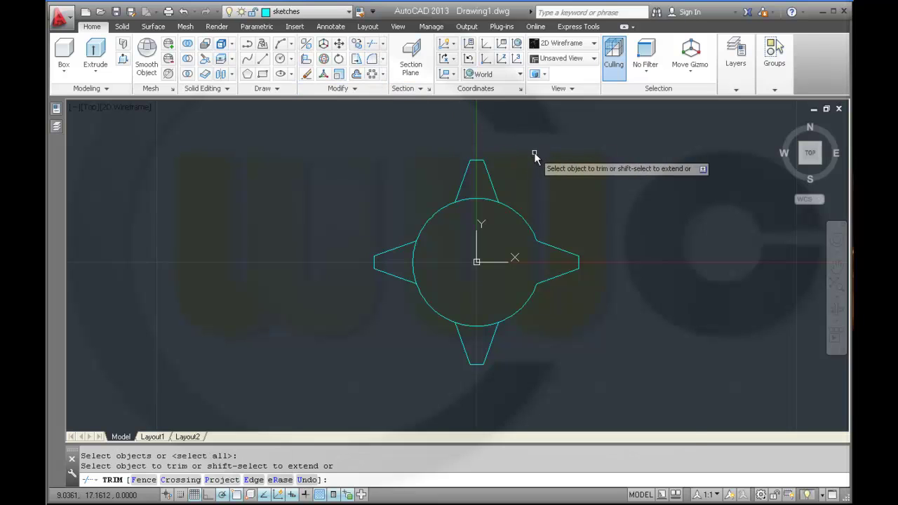
click(486, 203)
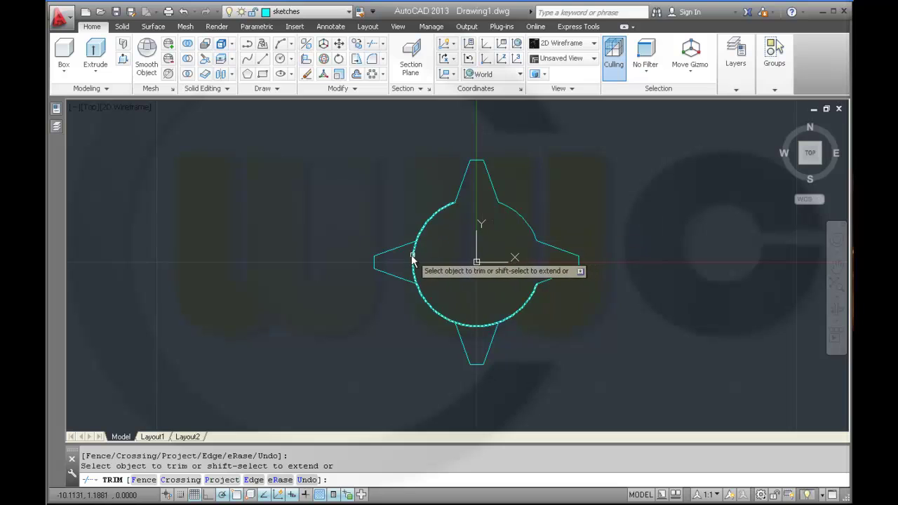
click(414, 257)
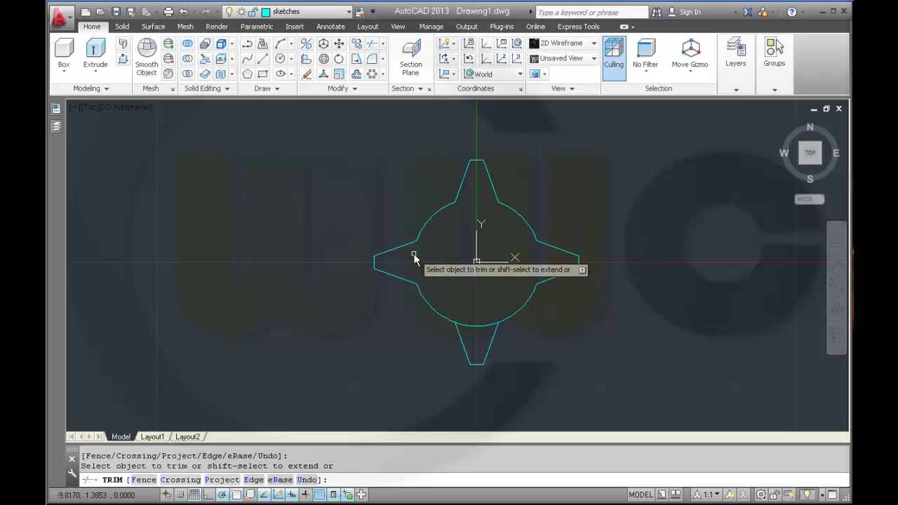
click(474, 326)
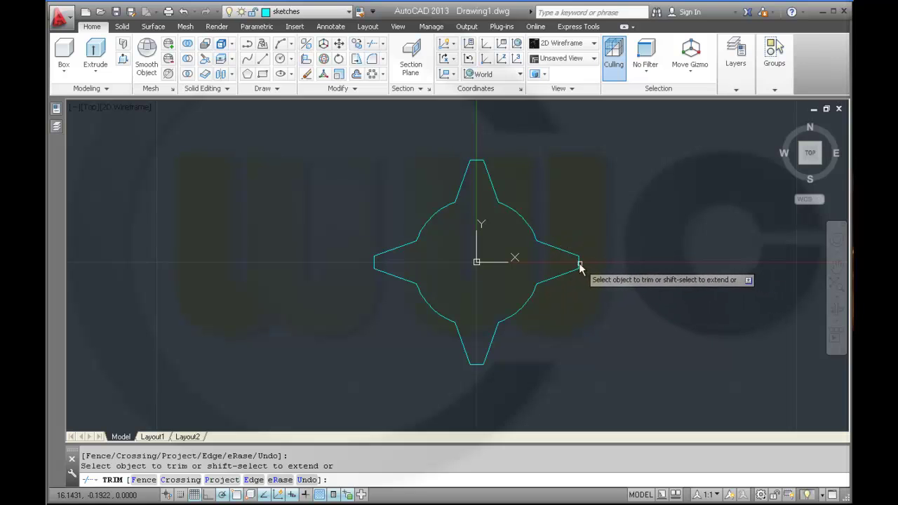
right_click(633, 268)
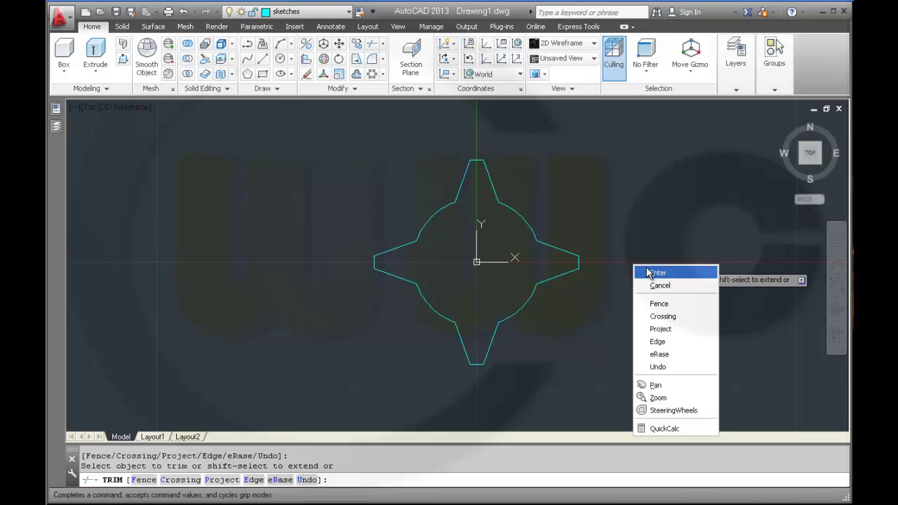
click(649, 273)
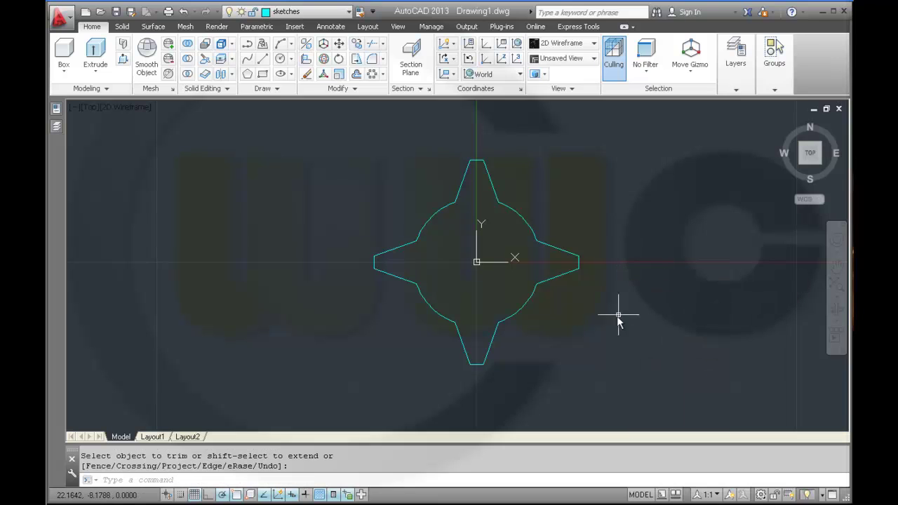
- Delete the two duplicate stray lines at the right spike using selection cycling
click(563, 276)
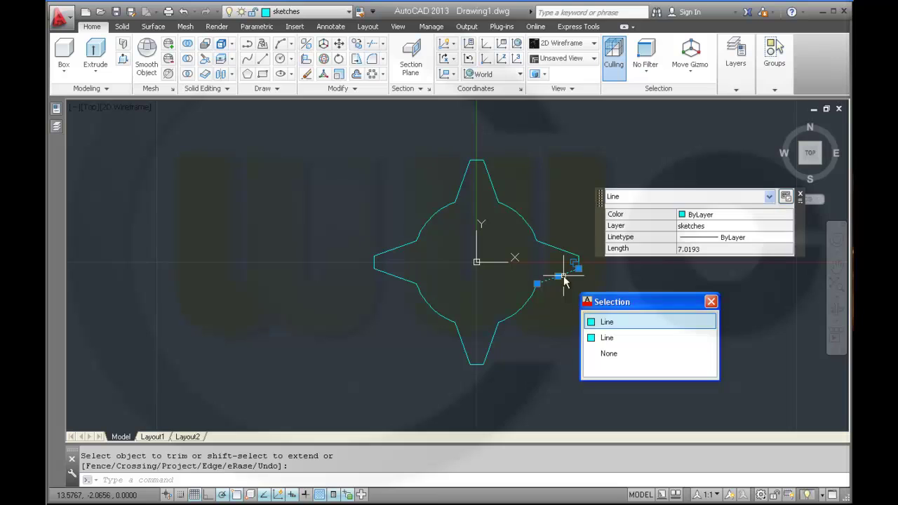
click(626, 325)
key(Delete)
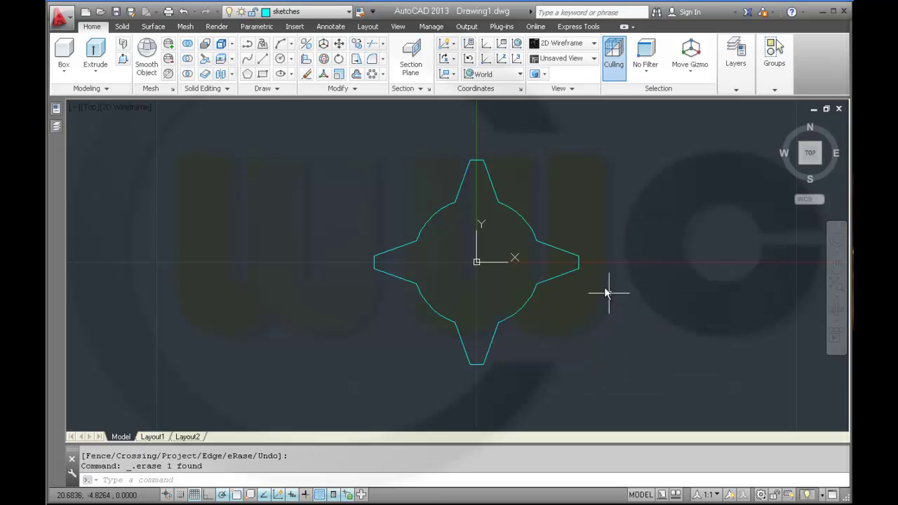
click(580, 266)
click(624, 312)
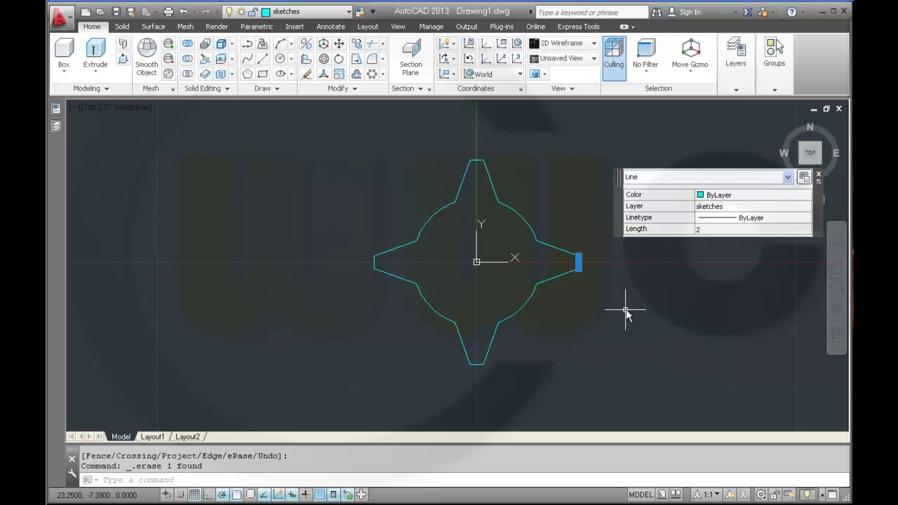
key(Delete)
click(567, 261)
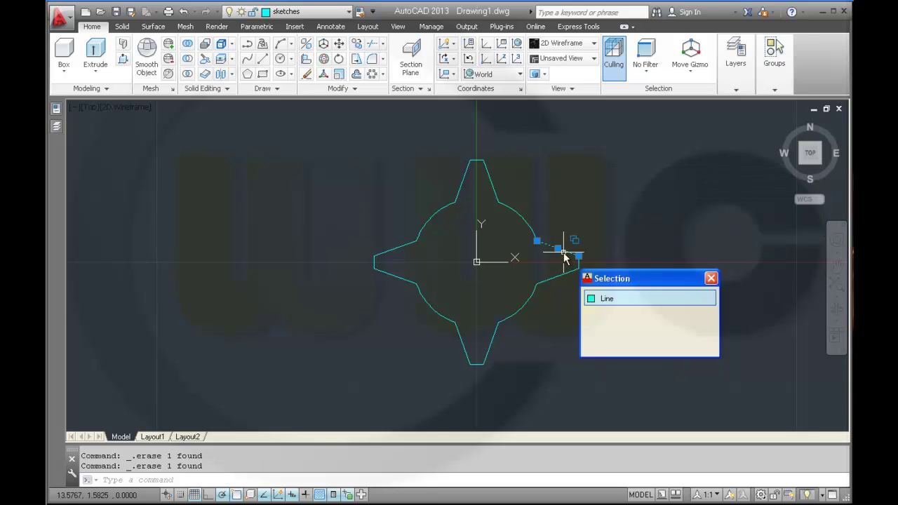
click(624, 299)
key(Escape)
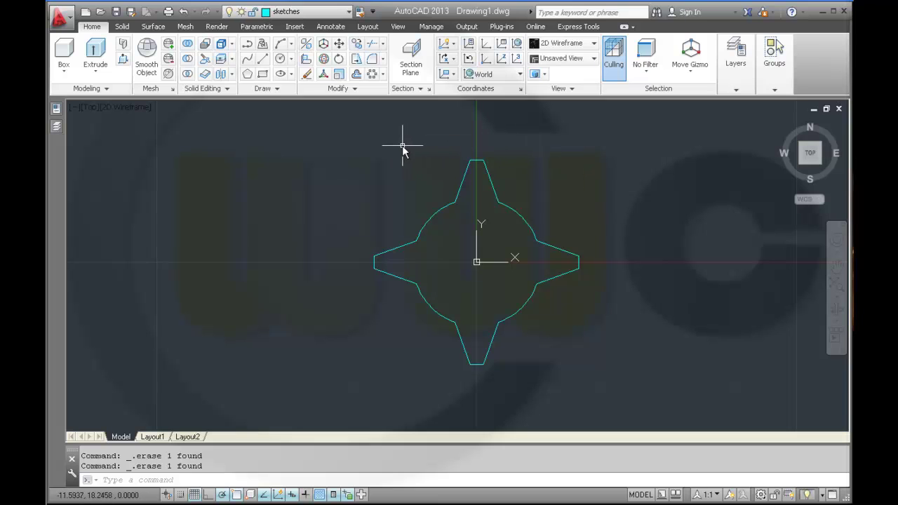
click(356, 89)
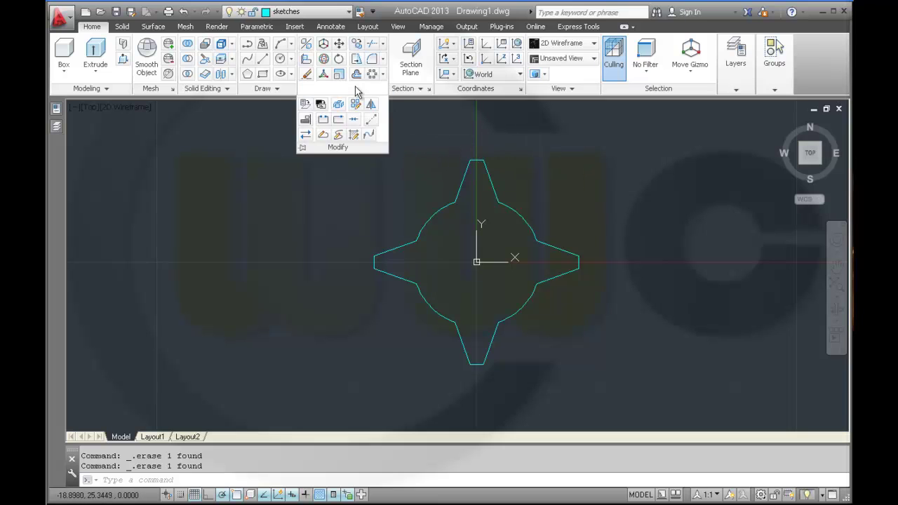
- Join the 16 window-selected star pieces into one polyline with Edit Polyline Multiple, fuzz 0
click(323, 135)
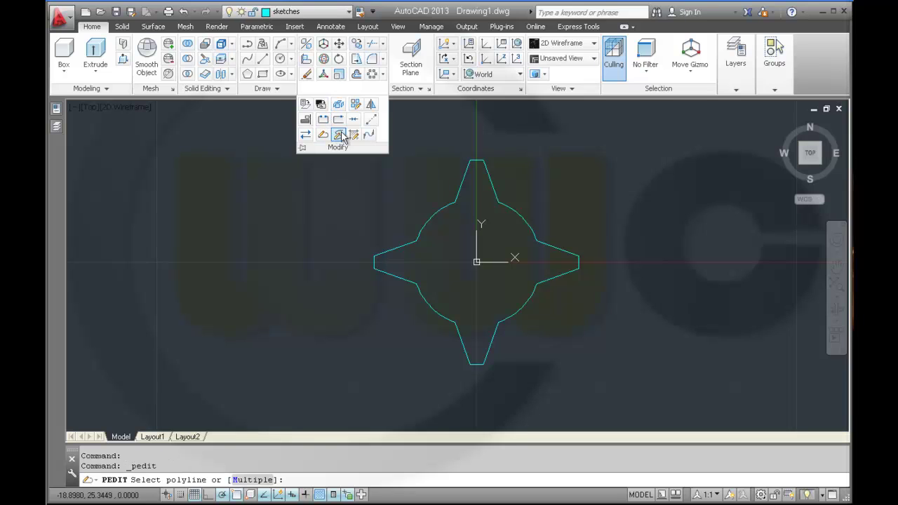
right_click(529, 153)
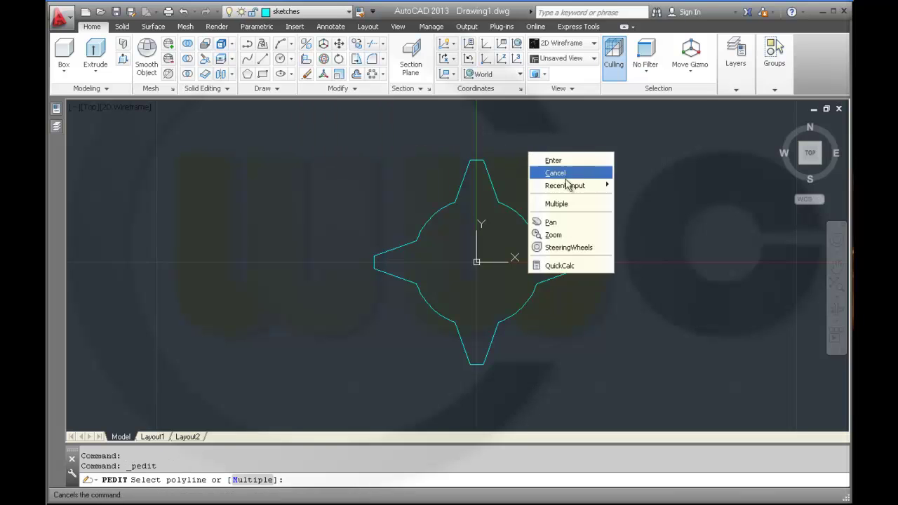
click(562, 202)
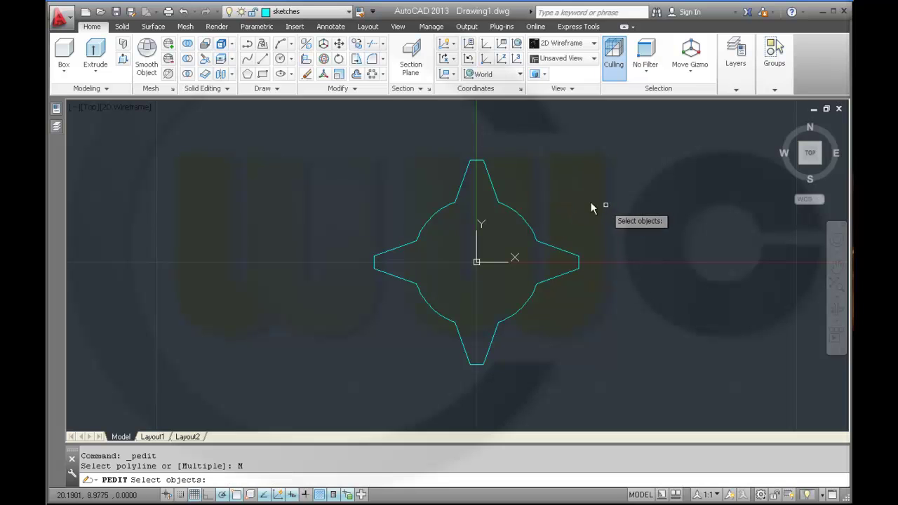
click(281, 123)
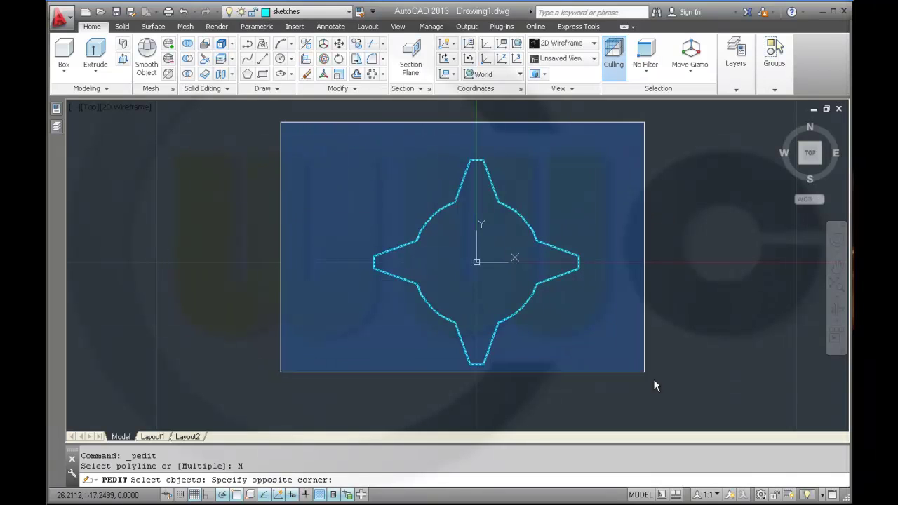
click(678, 394)
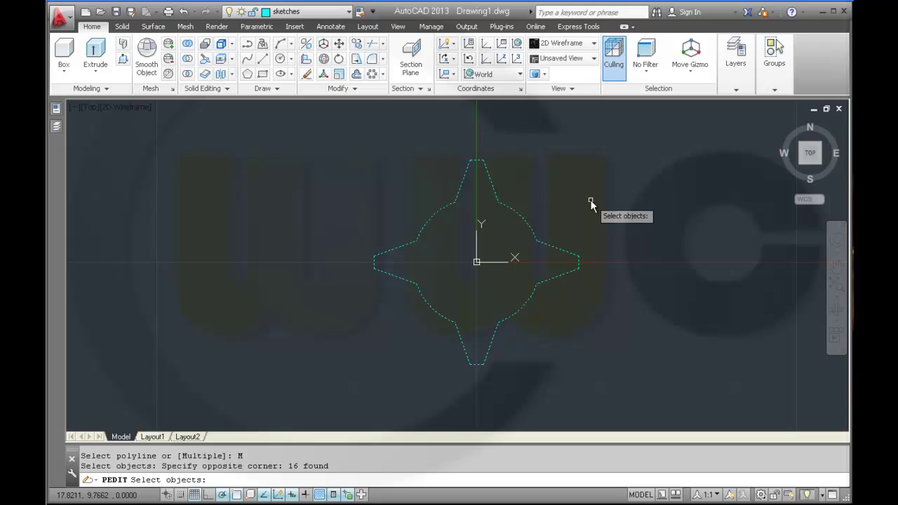
key(Return)
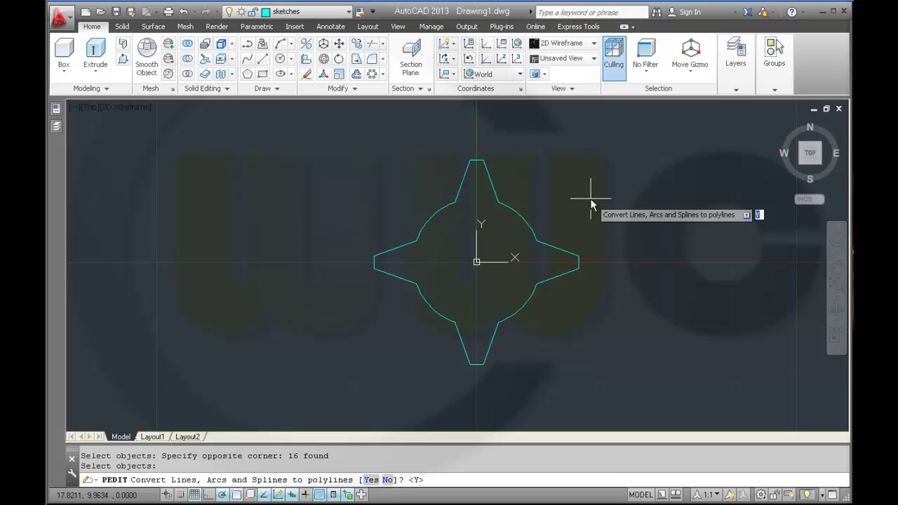
key(Return)
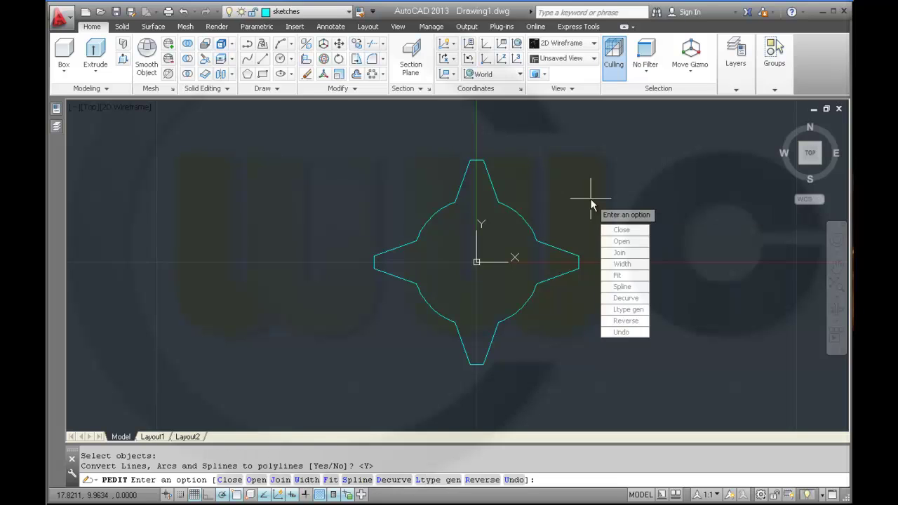
click(629, 253)
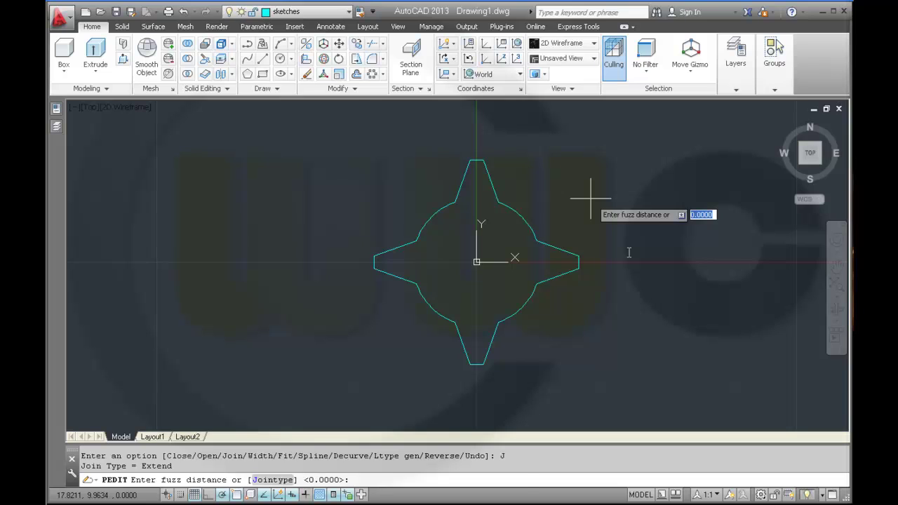
key(Return)
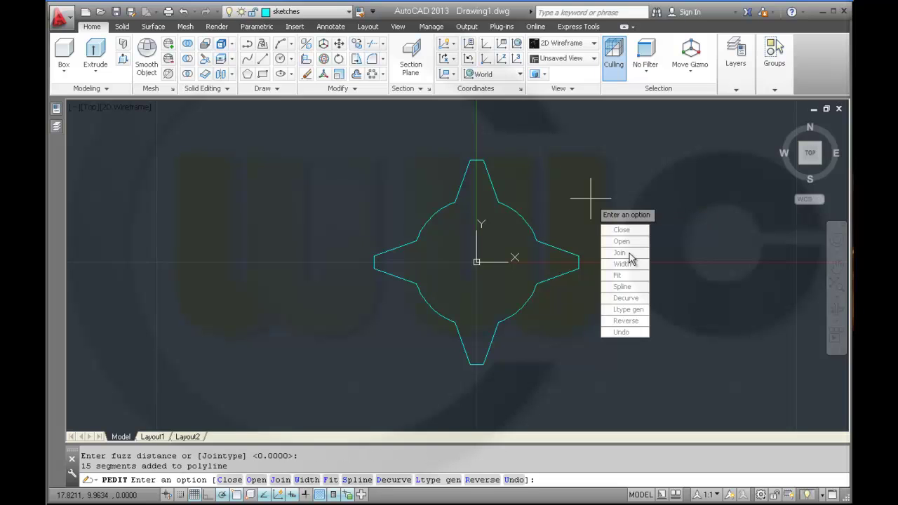
right_click(590, 199)
click(616, 206)
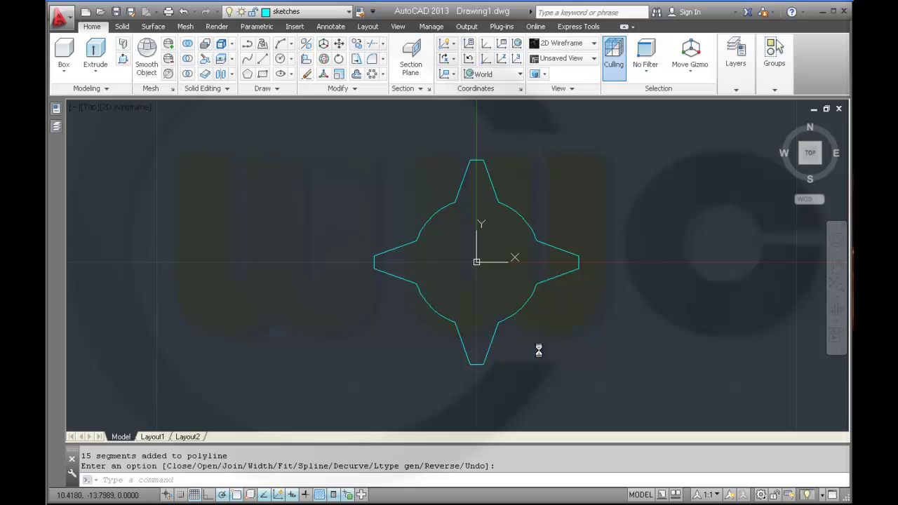
- Orbit to a 3D view and start a helix with its base centre at 0,0
shift+middle_drag(538, 349, 532, 277)
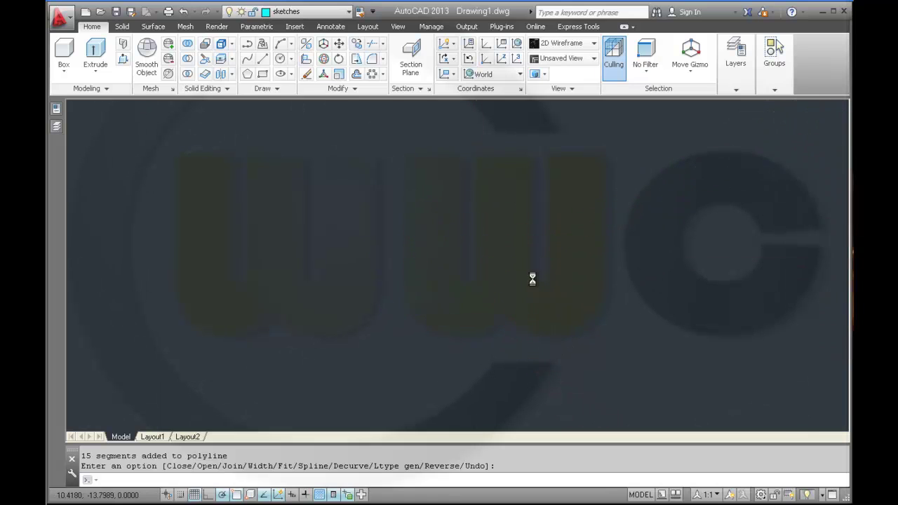
mouse_move(499, 199)
shift+middle_down()
mouse_move(507, 222)
mouse_move(500, 207)
shift+middle_up()
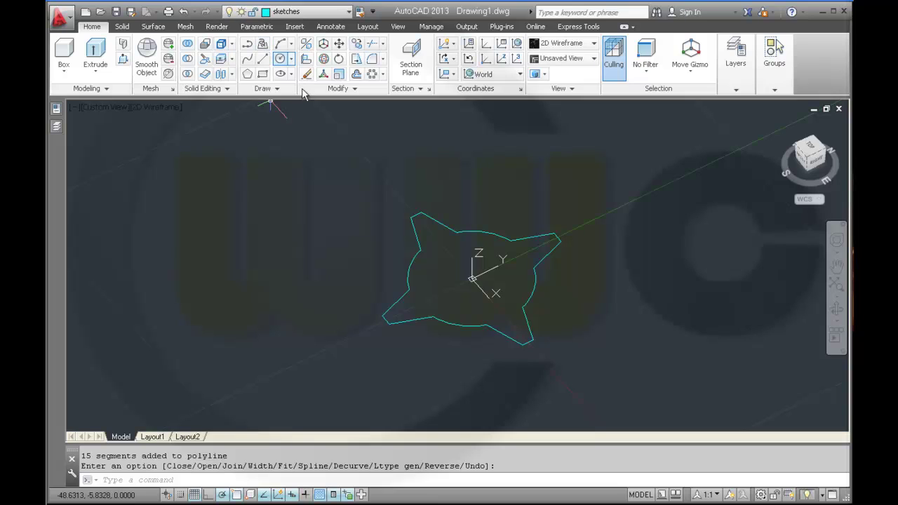
click(276, 90)
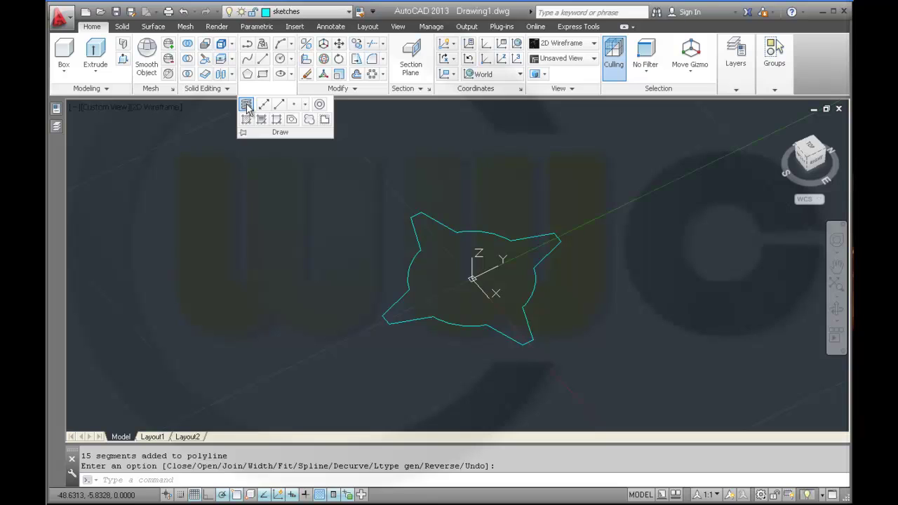
click(247, 105)
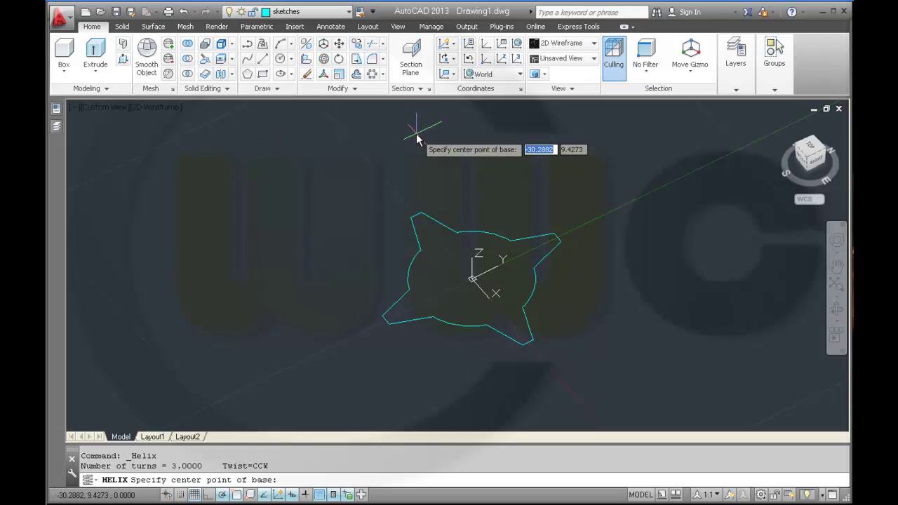
text(0)
key(Tab)
text(0)
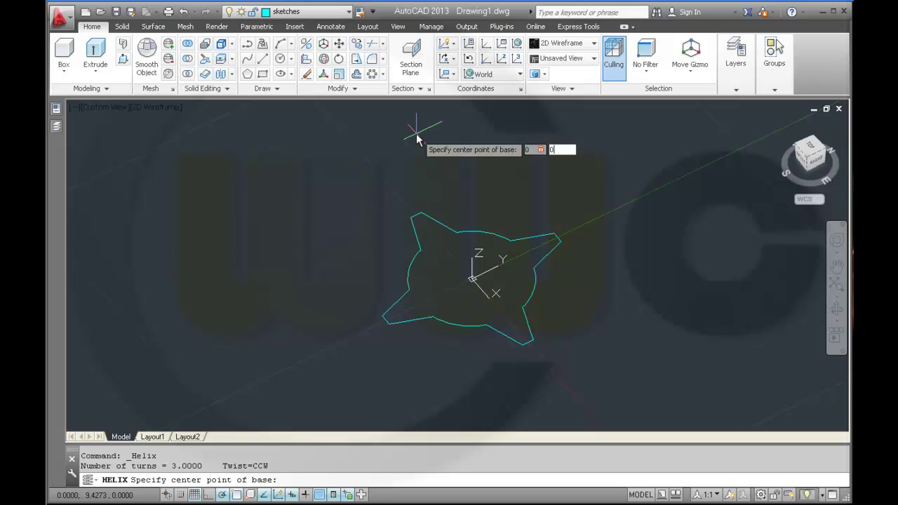
key(Return)
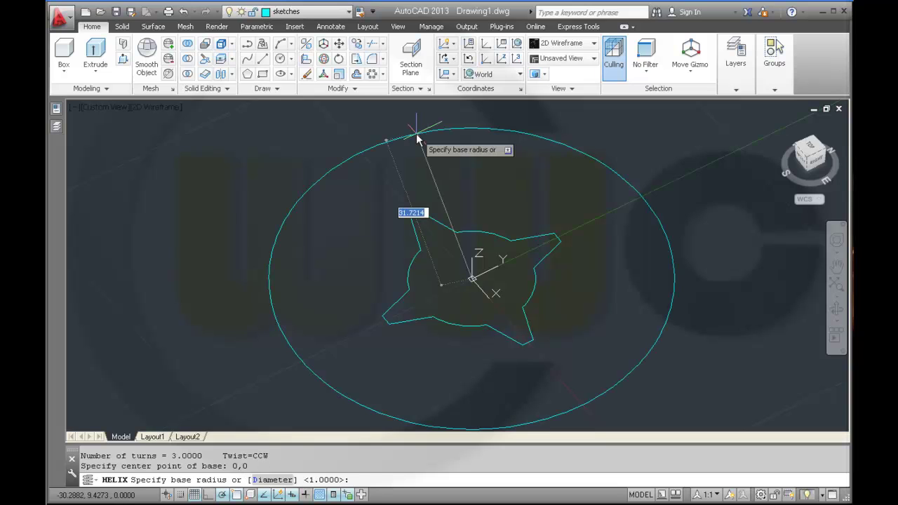
- Give the helix base and top radius 16, one turn and height 100
click(560, 240)
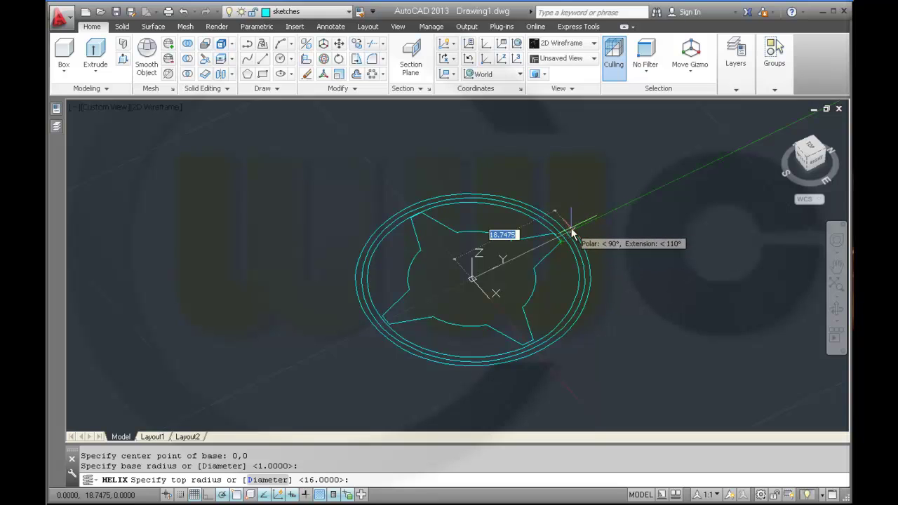
text(16)
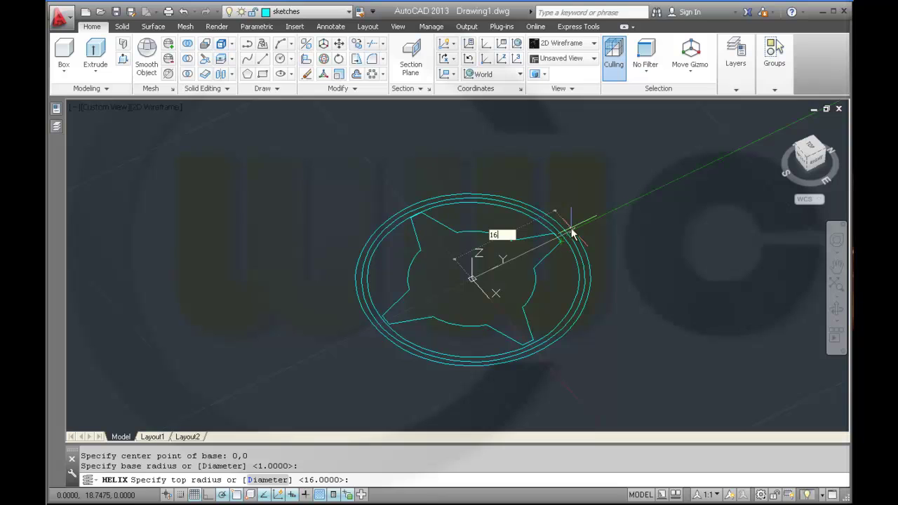
key(Return)
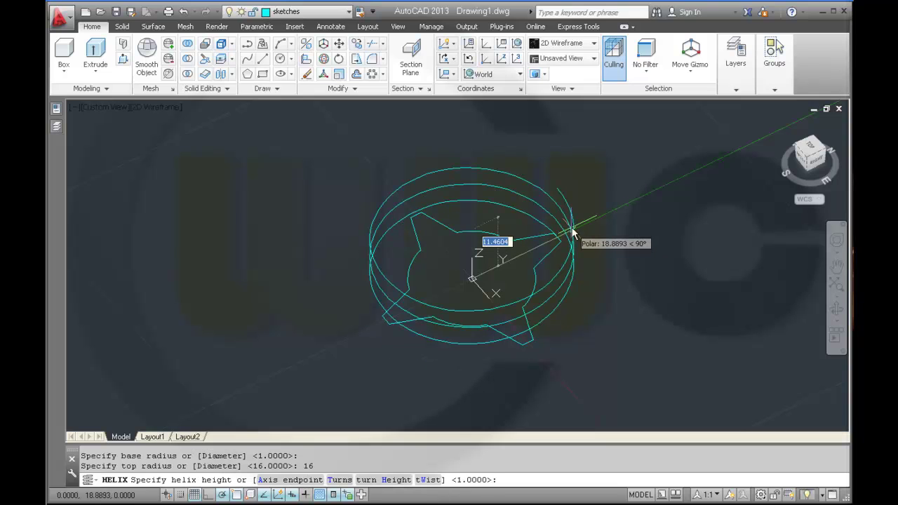
right_click(559, 171)
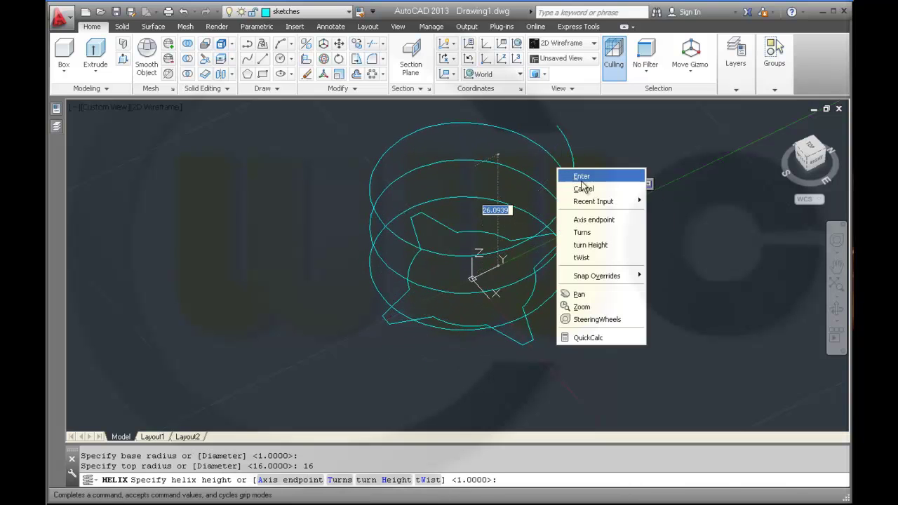
click(582, 232)
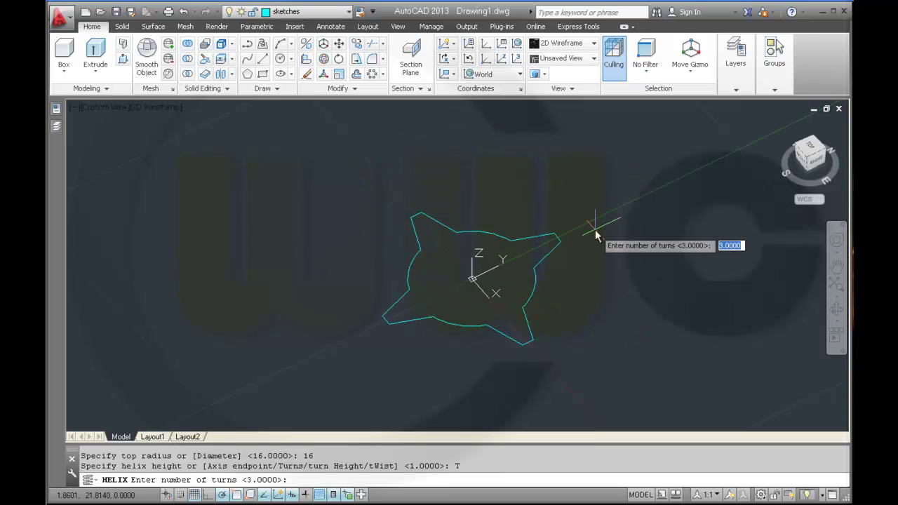
text(1)
key(Return)
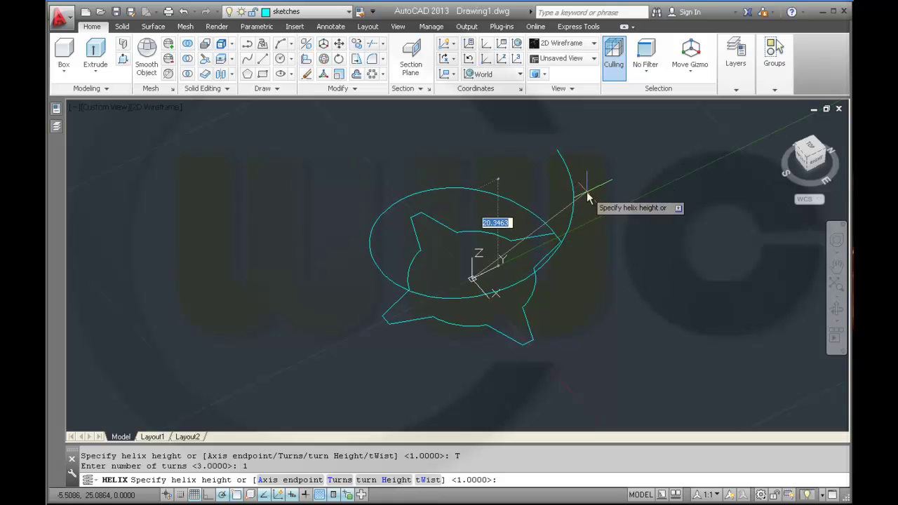
text(1)
key(Return)
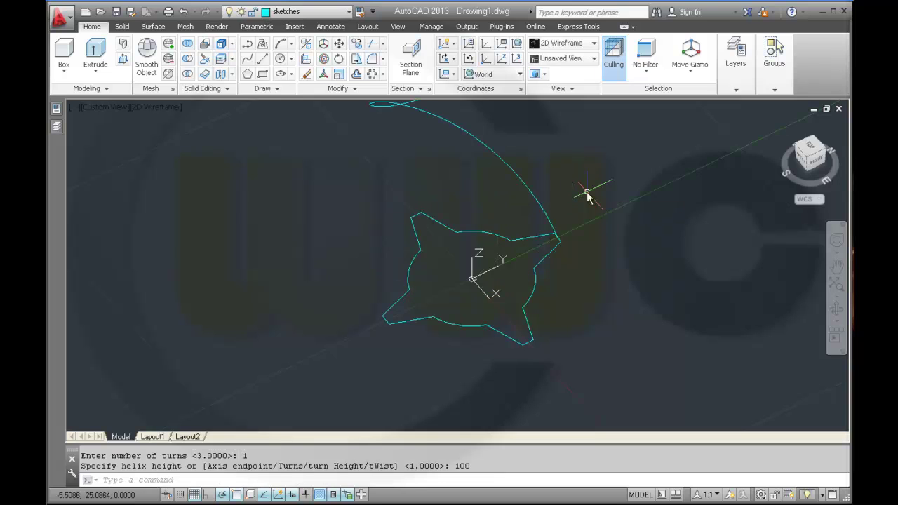
- Bring the helix into side view and switch the current layer from sketches to volume
scroll(577, 278, down, 4)
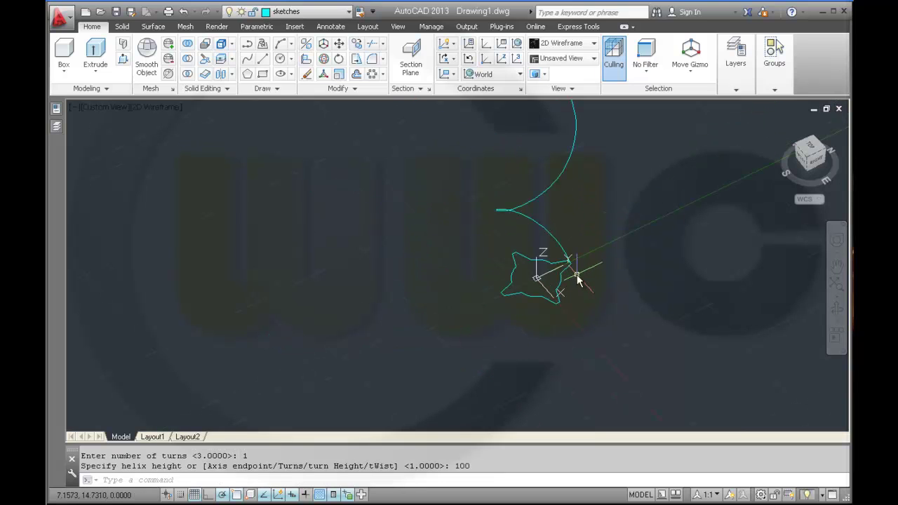
mouse_move(593, 231)
middle_down()
mouse_move(541, 291)
mouse_move(544, 275)
mouse_move(515, 285)
mouse_move(499, 252)
mouse_move(442, 251)
mouse_move(423, 262)
mouse_move(414, 237)
mouse_move(447, 265)
mouse_move(546, 270)
middle_up()
scroll(546, 268, up, 2)
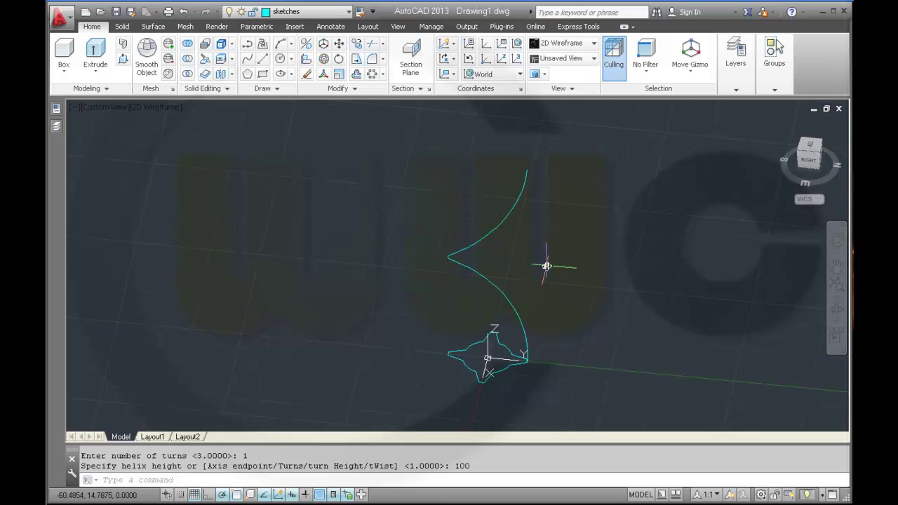
shift+middle_drag(578, 276, 534, 282)
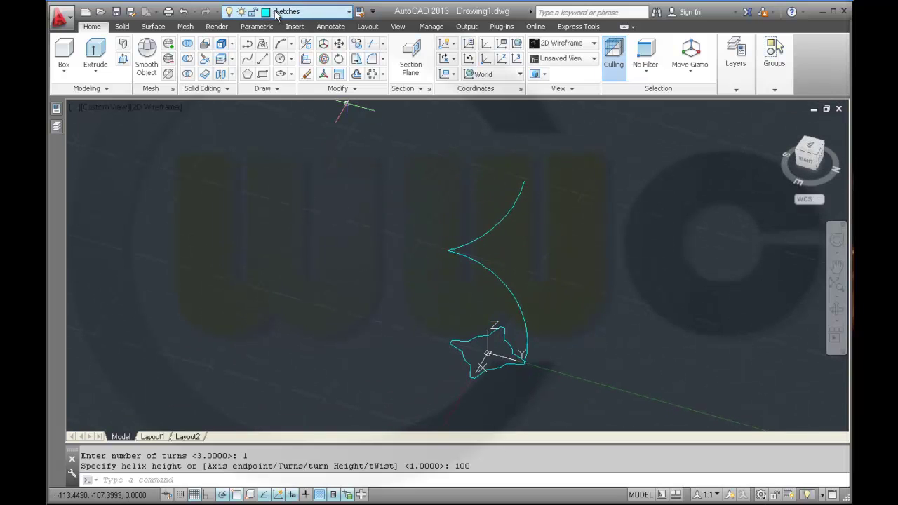
click(328, 19)
click(287, 62)
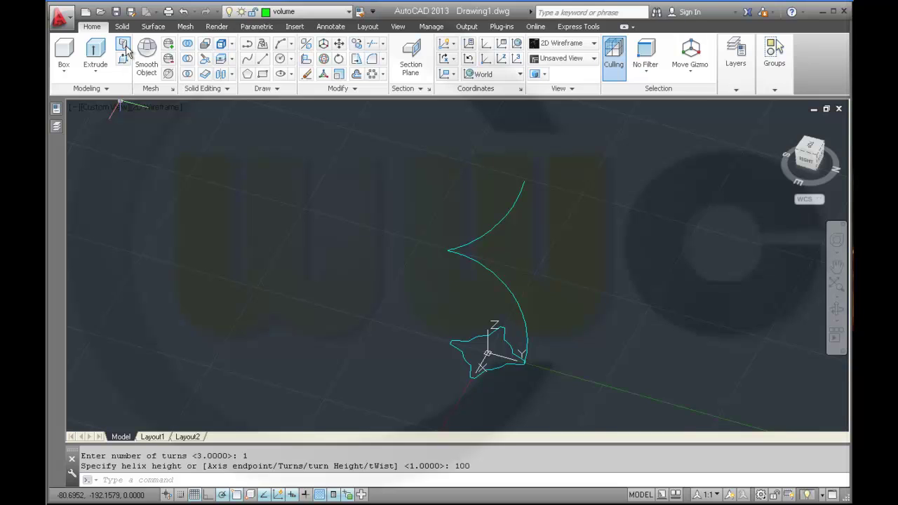
- Start a Sweep from the Solid tab with the star outline as the profile
click(108, 90)
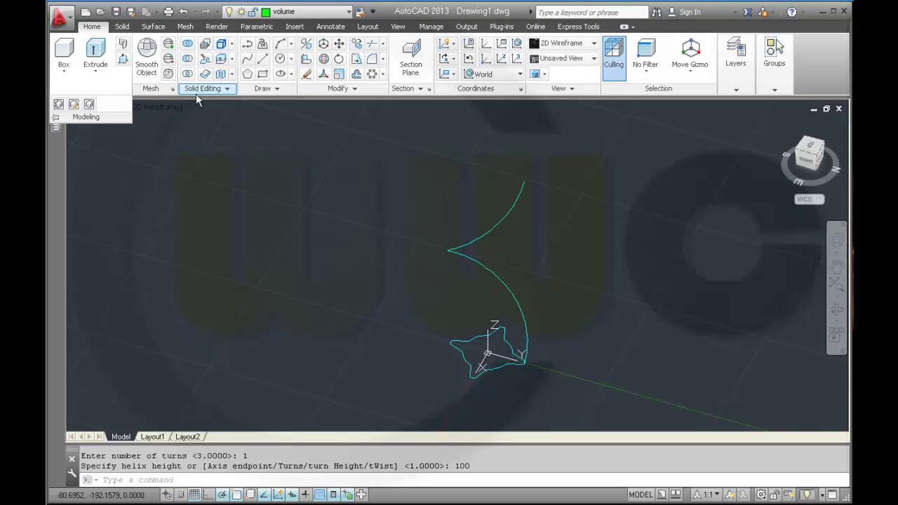
click(227, 90)
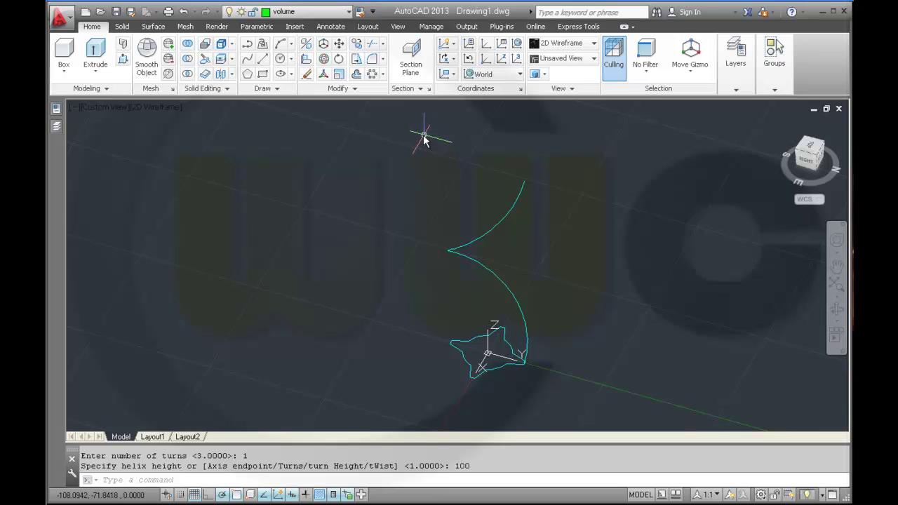
click(123, 27)
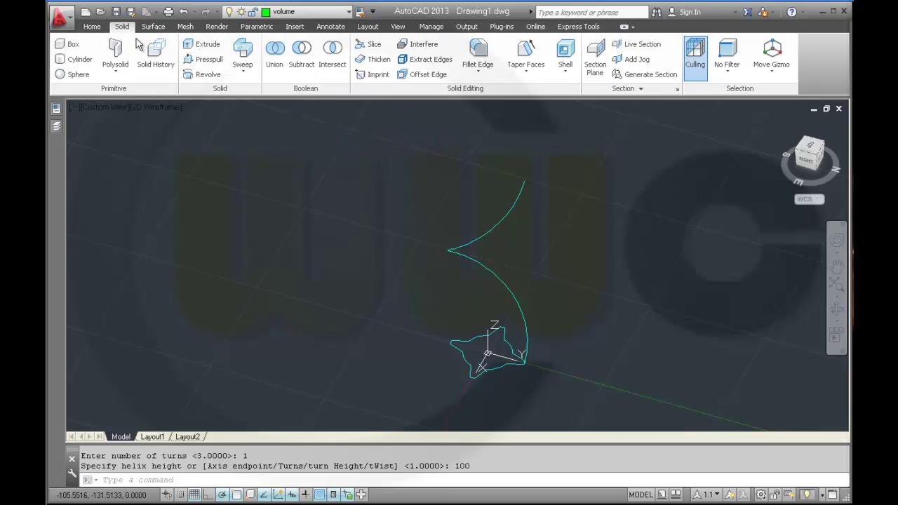
click(243, 54)
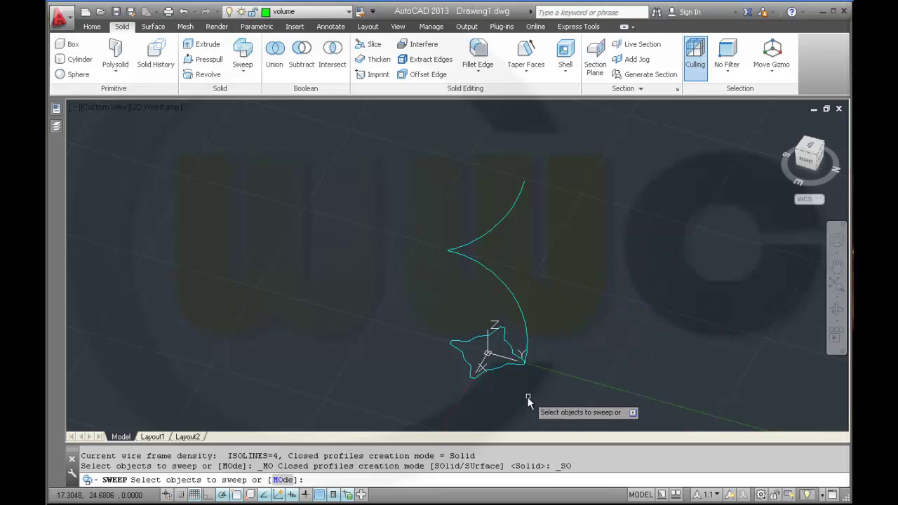
click(498, 368)
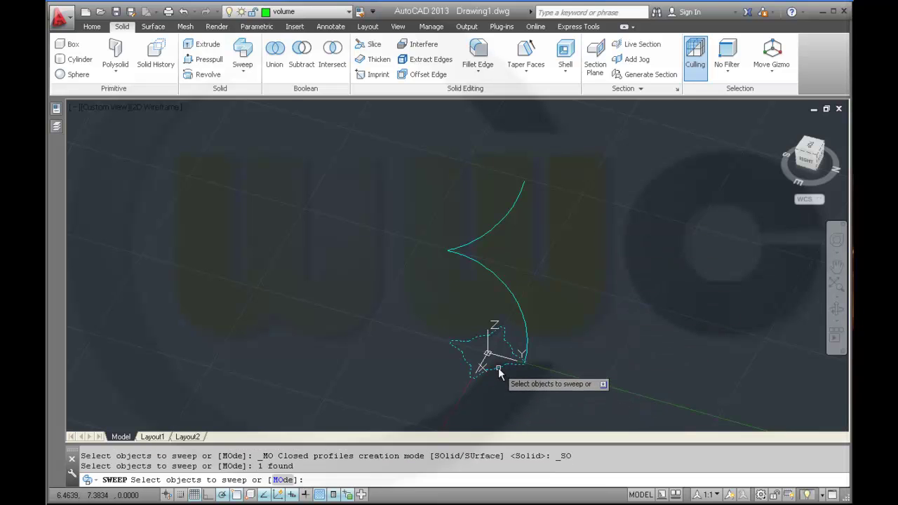
right_click(599, 322)
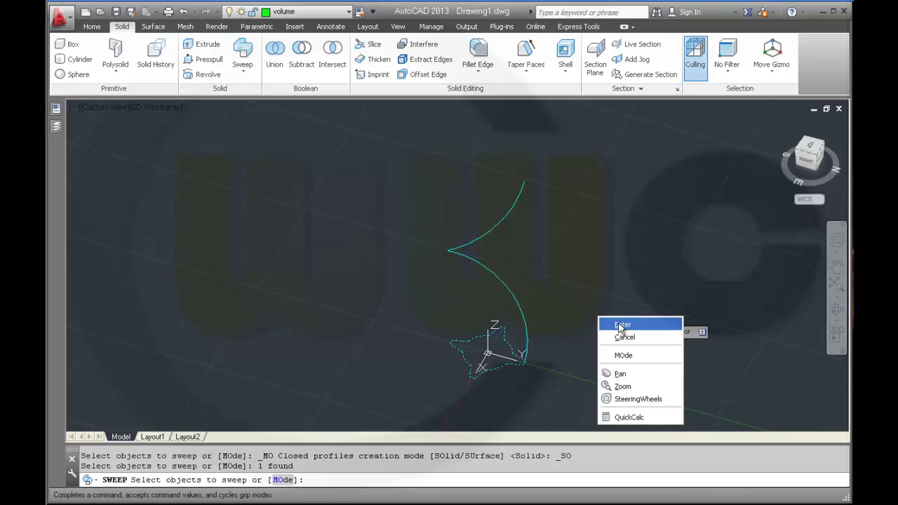
click(620, 325)
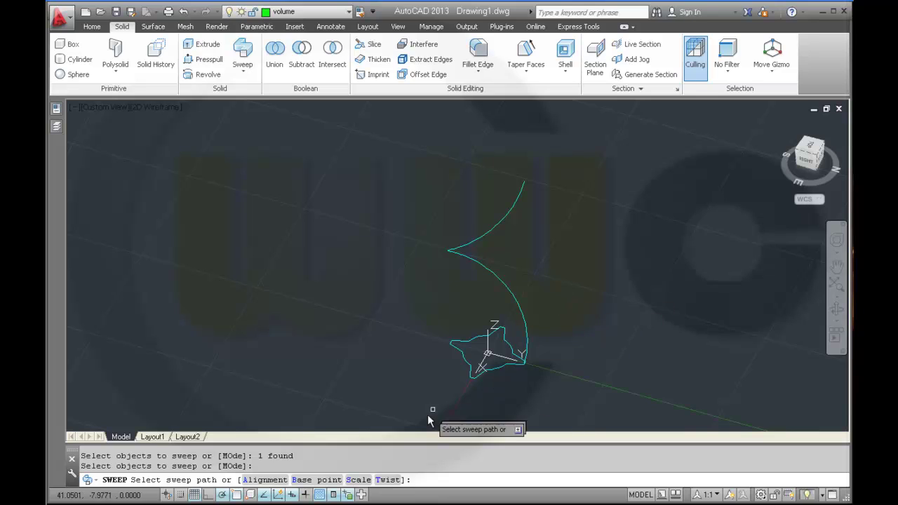
- Set sweep Alignment to No and use the helix as the path
click(257, 483)
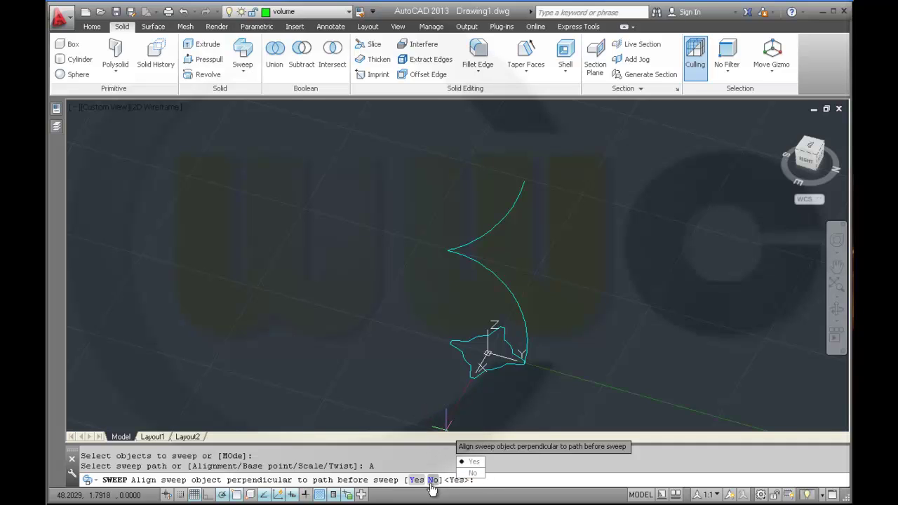
click(473, 473)
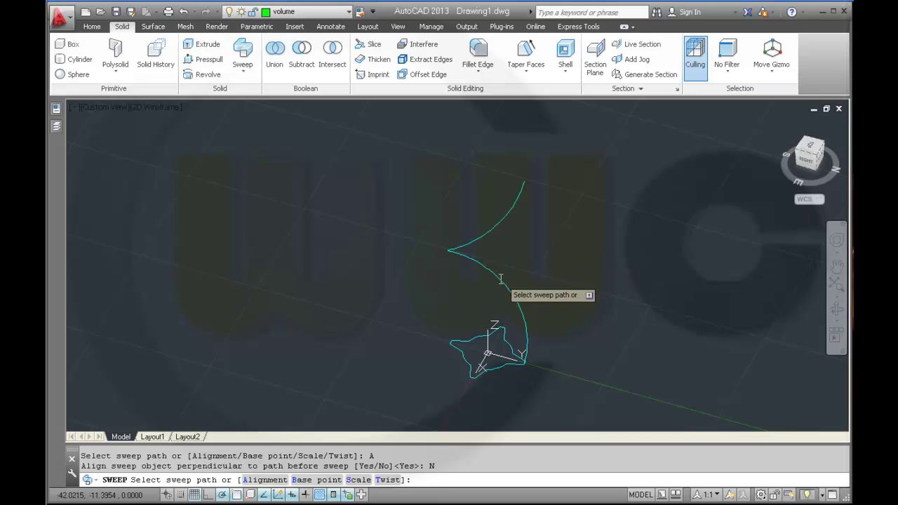
click(544, 277)
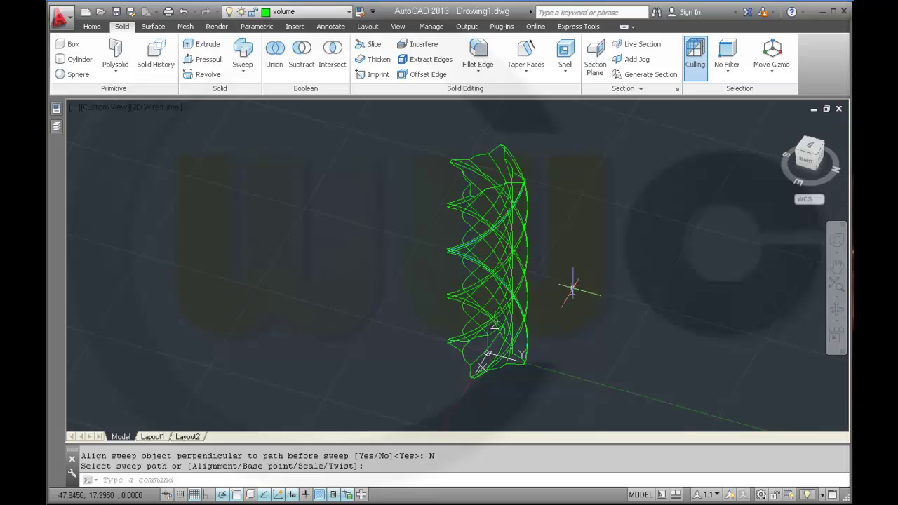
- Render the swept solid in Realistic style, orbit to a front view, and hide layer 'sketches'
middle_drag(576, 280, 542, 292)
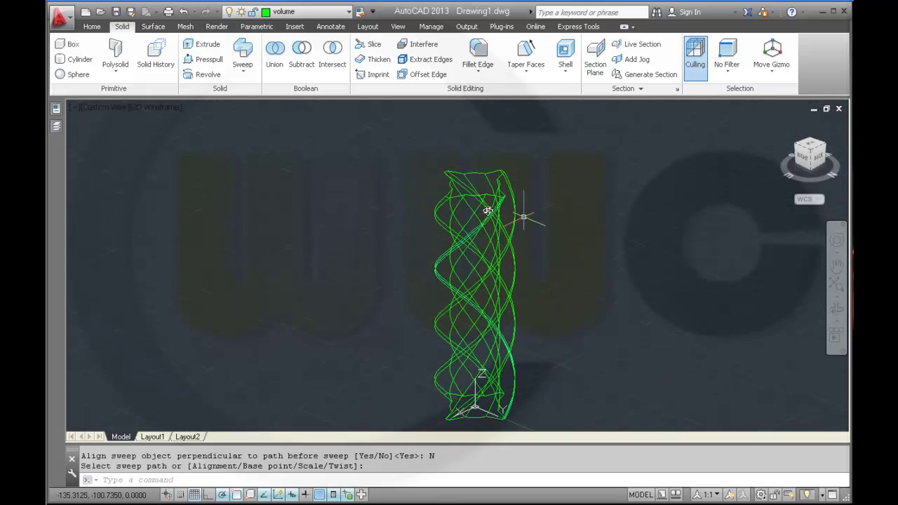
click(162, 111)
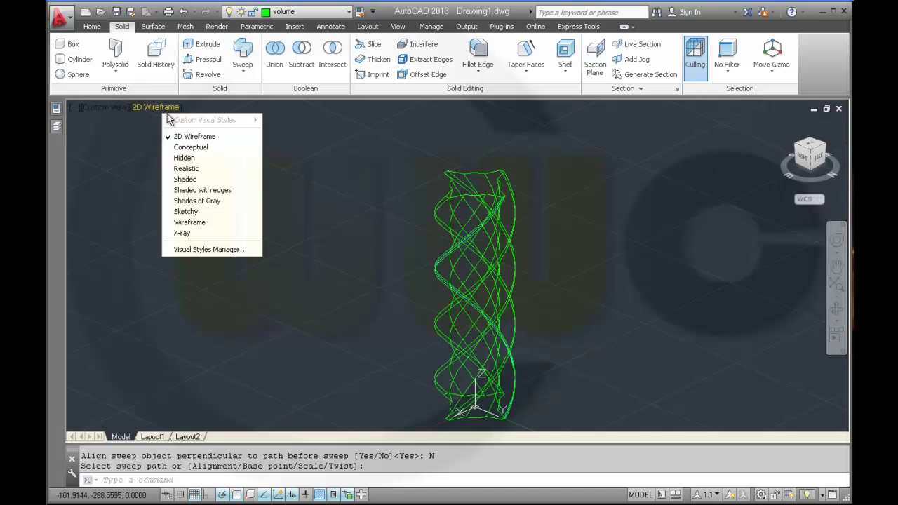
click(197, 170)
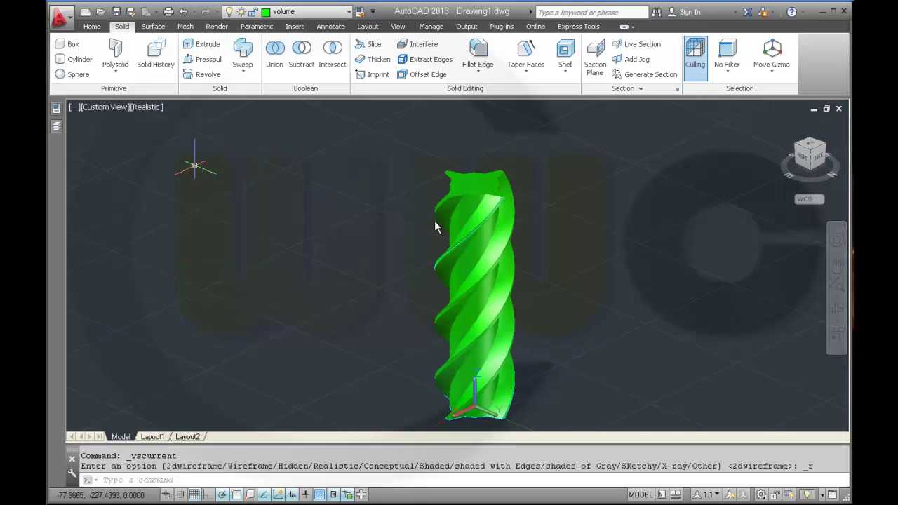
shift+middle_drag(568, 243, 538, 283)
shift+middle_drag(557, 241, 520, 250)
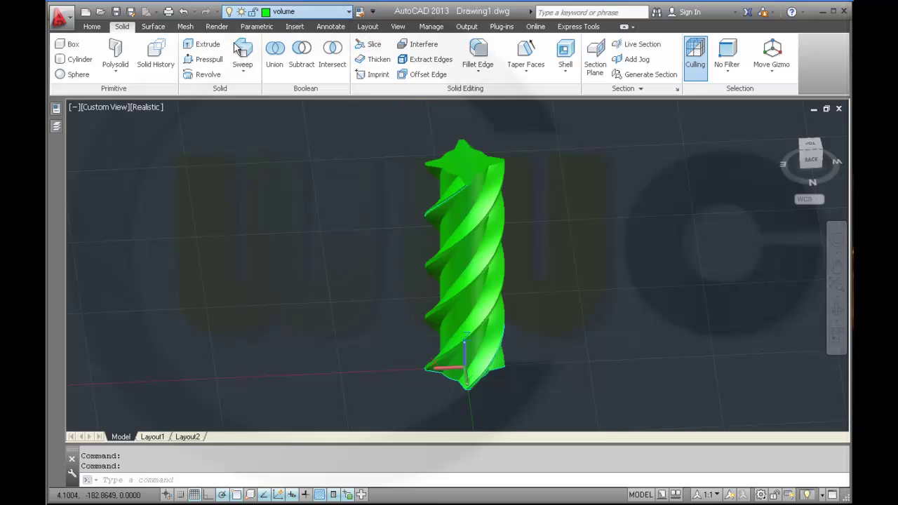
key(F2)
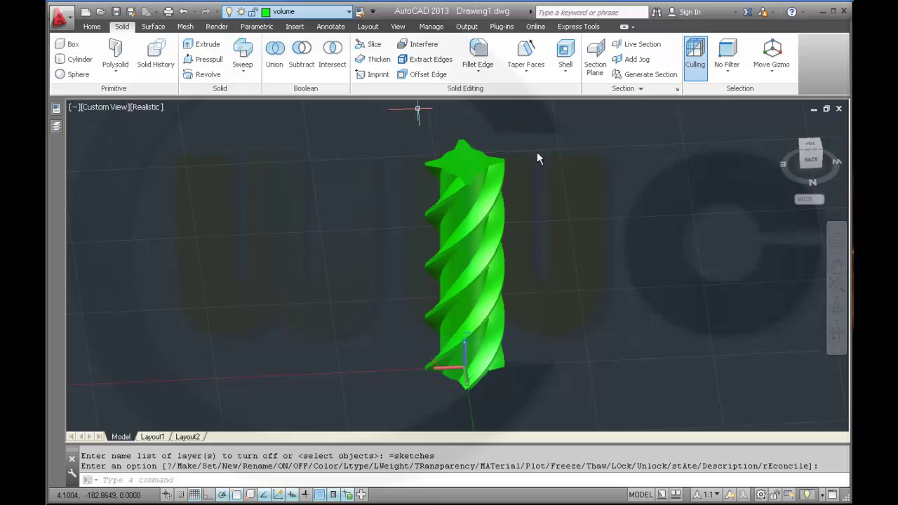